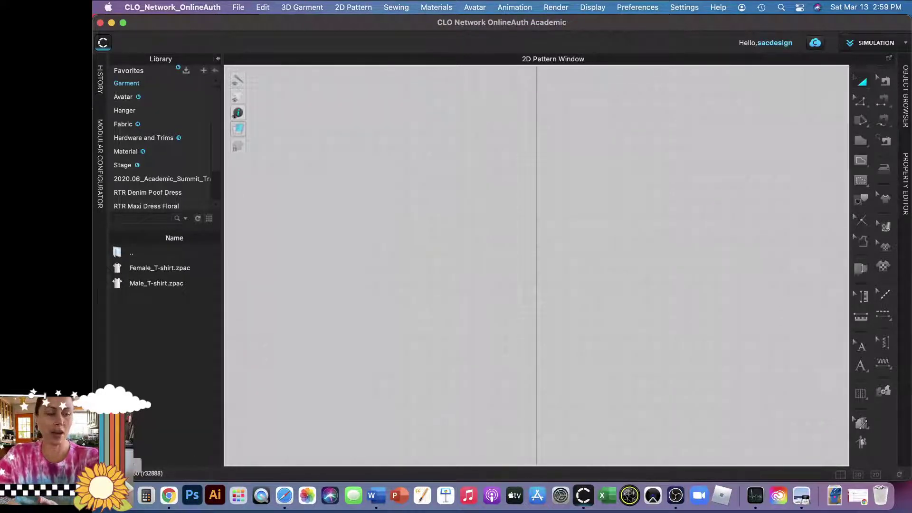
- Open the Downloads folder in Finder to show the six denim HEIC photos
left_click(122, 495)
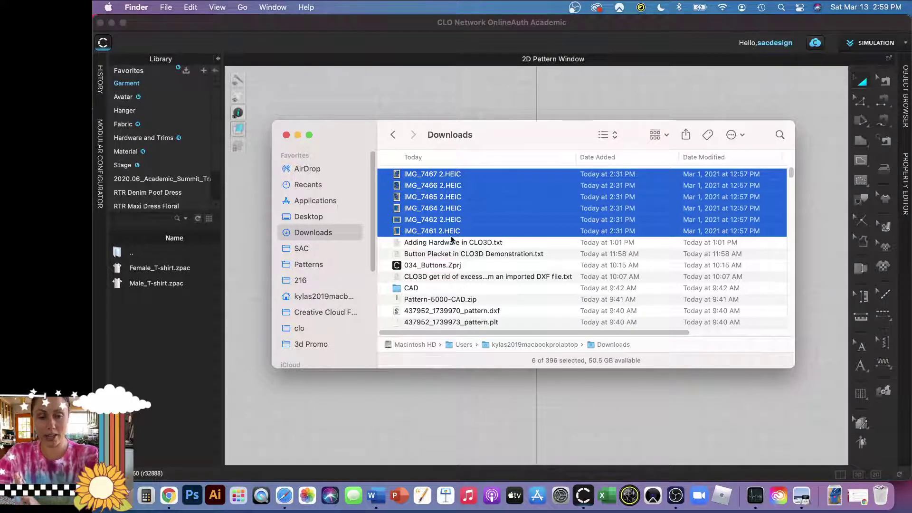
- Select all six denim photos, IMG_7461 through IMG_7467, in Downloads
left_click(456, 184)
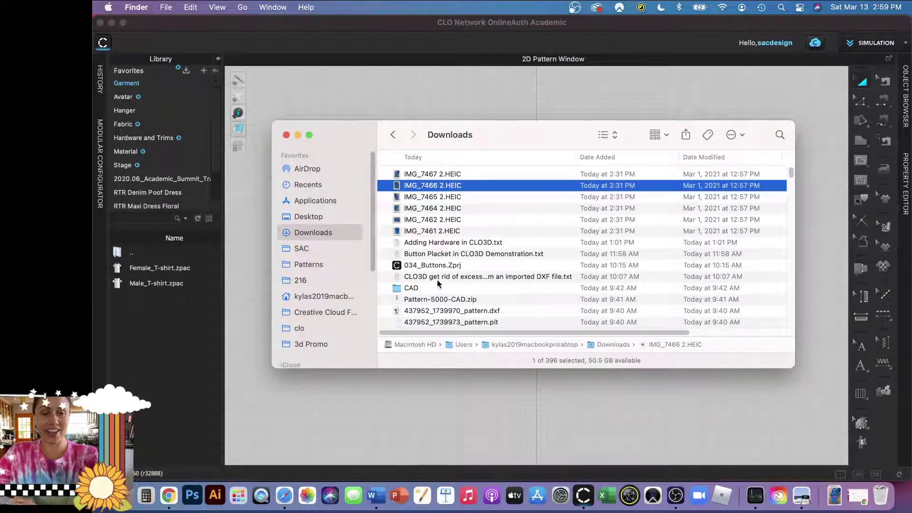
left_click(439, 175)
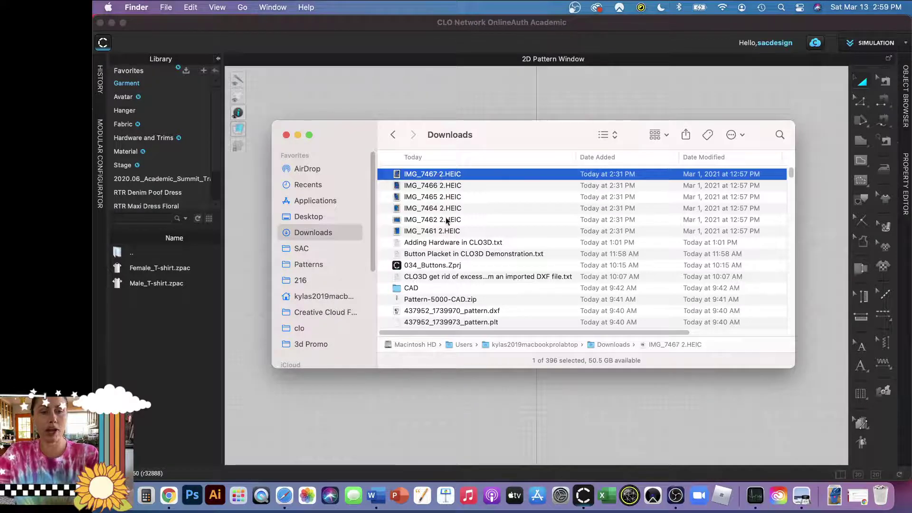
left_click(450, 231, "shift")
- Open the six photos in Preview and browse the sleeve and dress shots, ending on IMG_7465
double_click(449, 232)
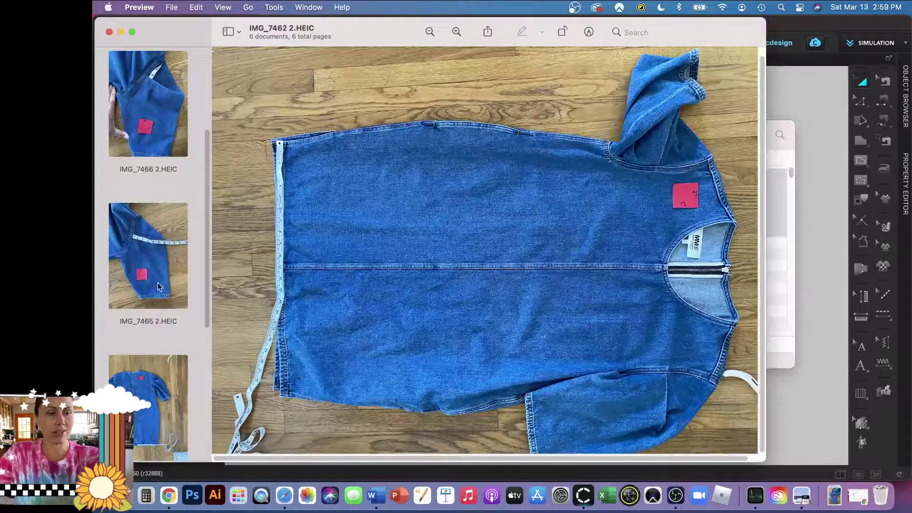
left_click(161, 265)
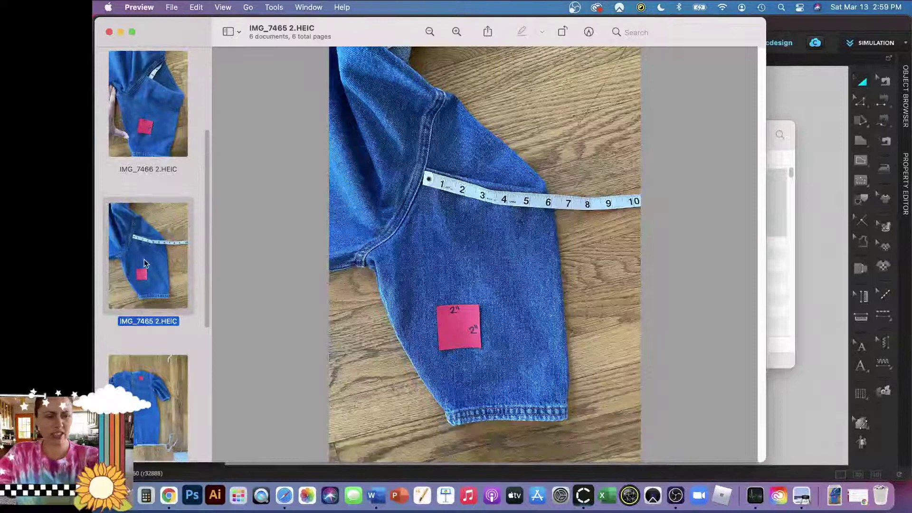
scroll(144, 283, "down", 5)
scroll(142, 301, "up", 2)
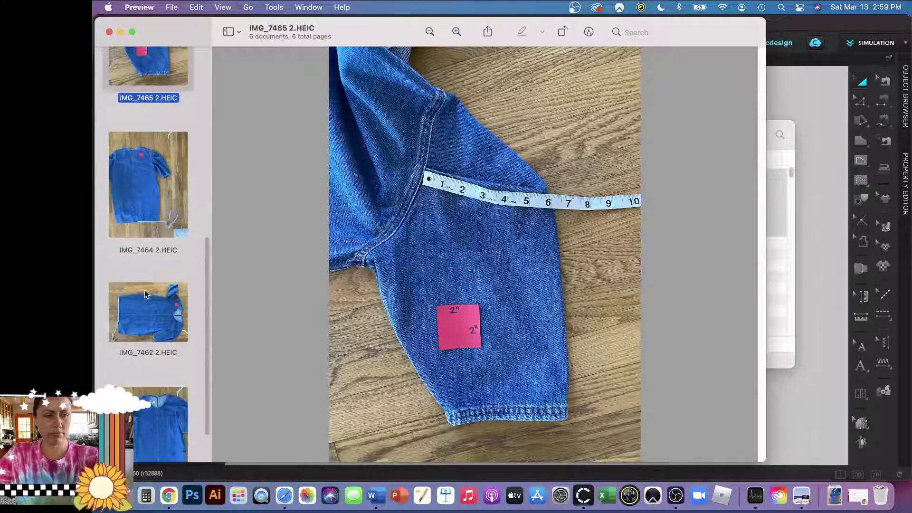
scroll(145, 290, "up", 3)
scroll(145, 290, "up", 1)
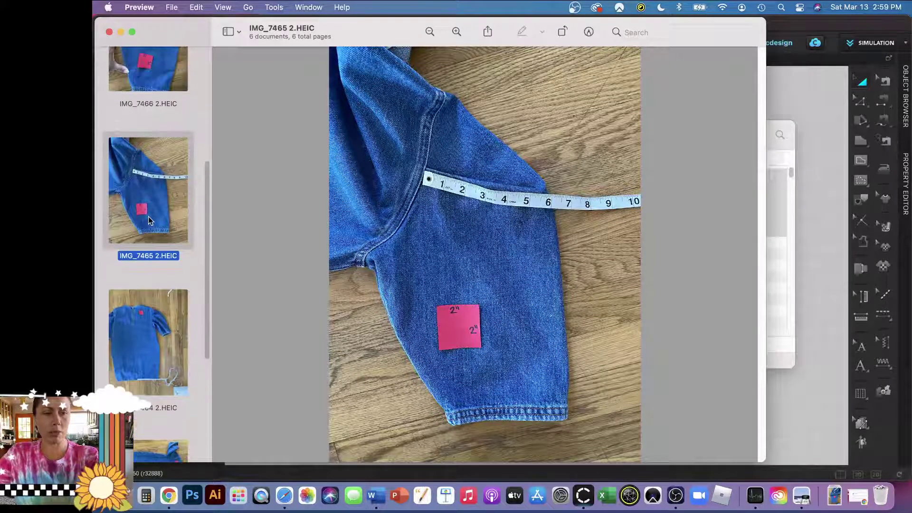
scroll(154, 193, "up", 2)
scroll(152, 193, "up", 2)
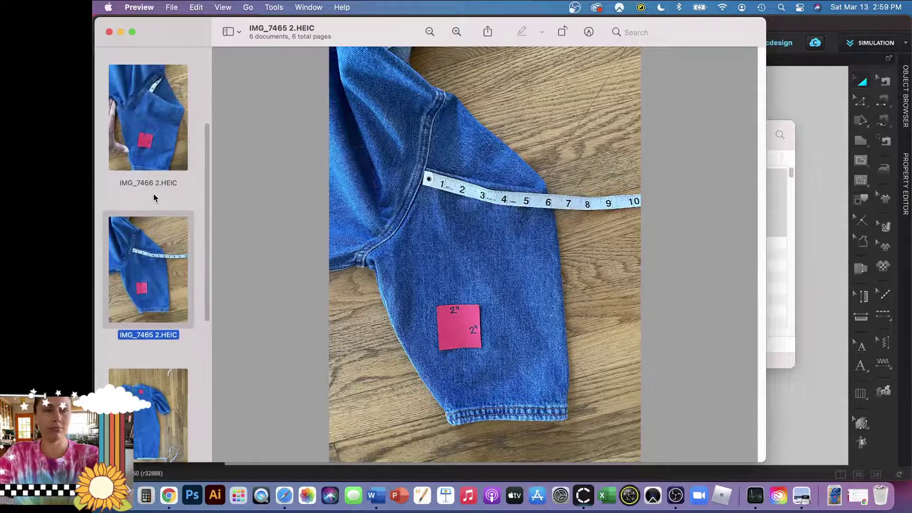
left_click(170, 121)
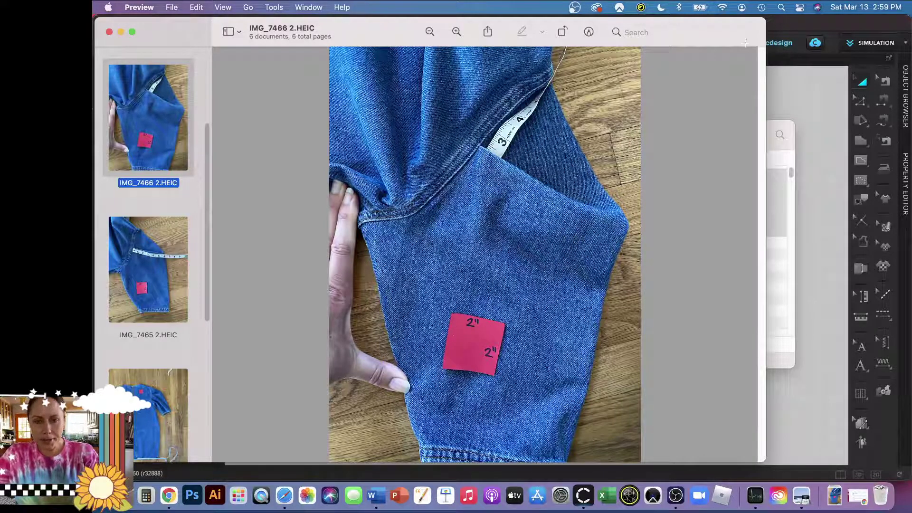
key("Down")
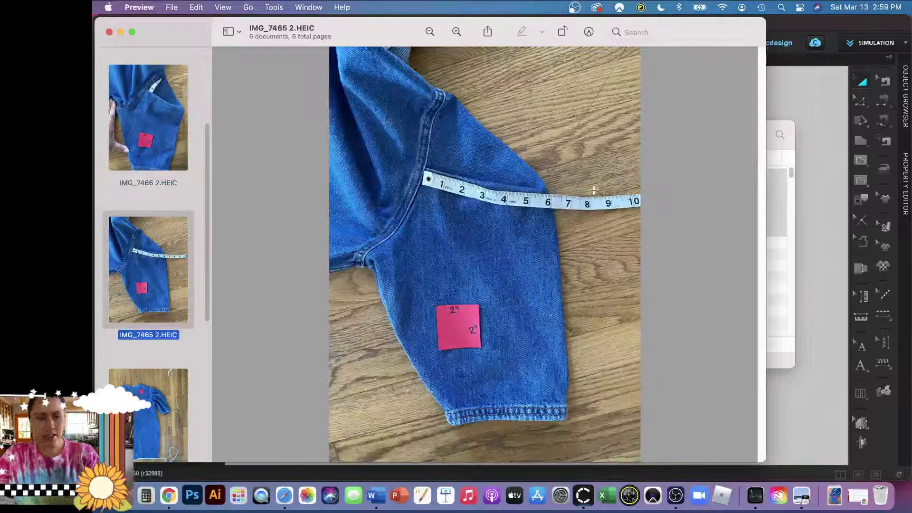
key("Down")
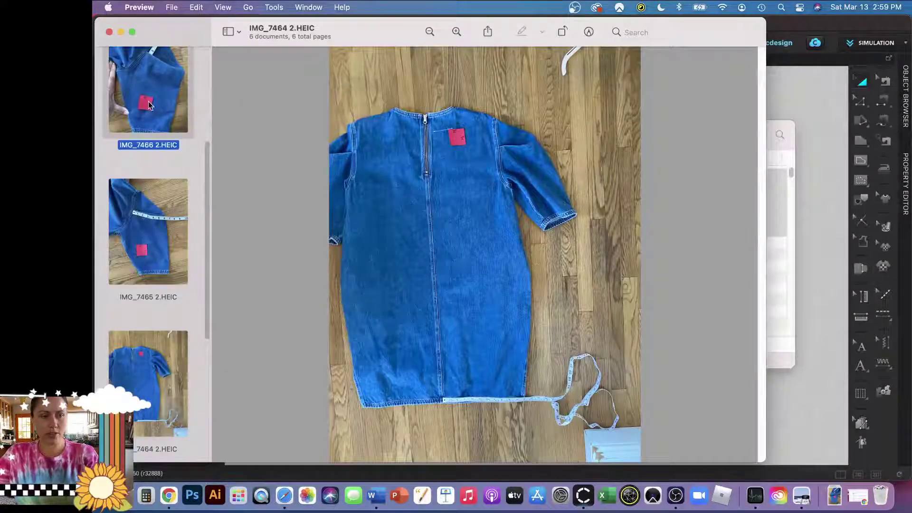
left_click(149, 214)
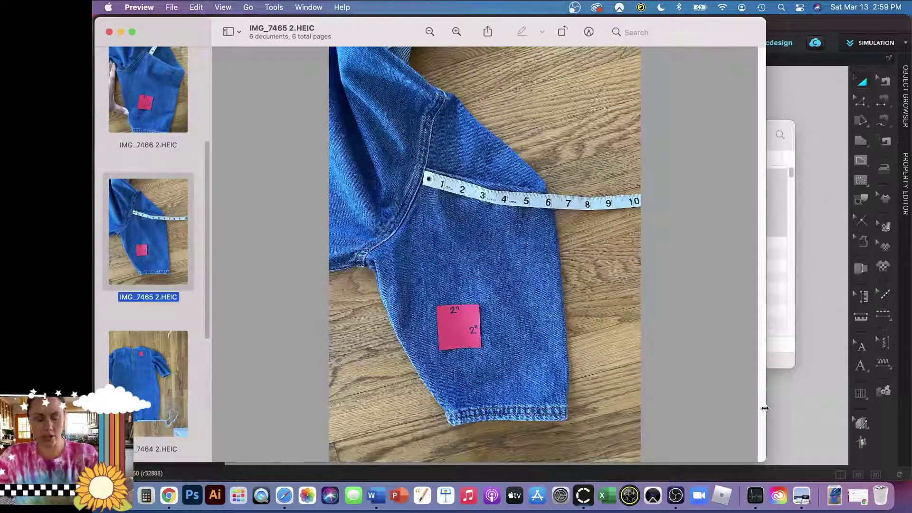
- Screenshot the sleeve photo IMG_7465 together with its 2-inch square
left_click(764, 411)
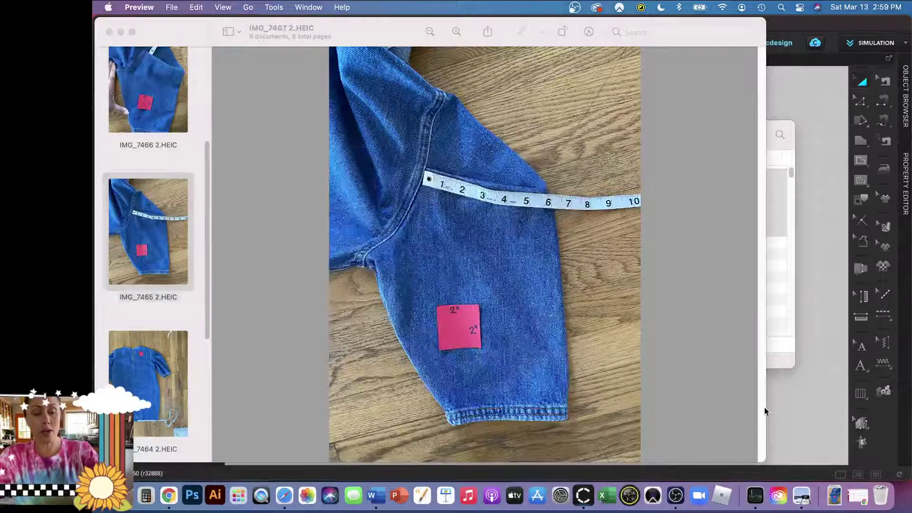
key("Up")
key("Up")
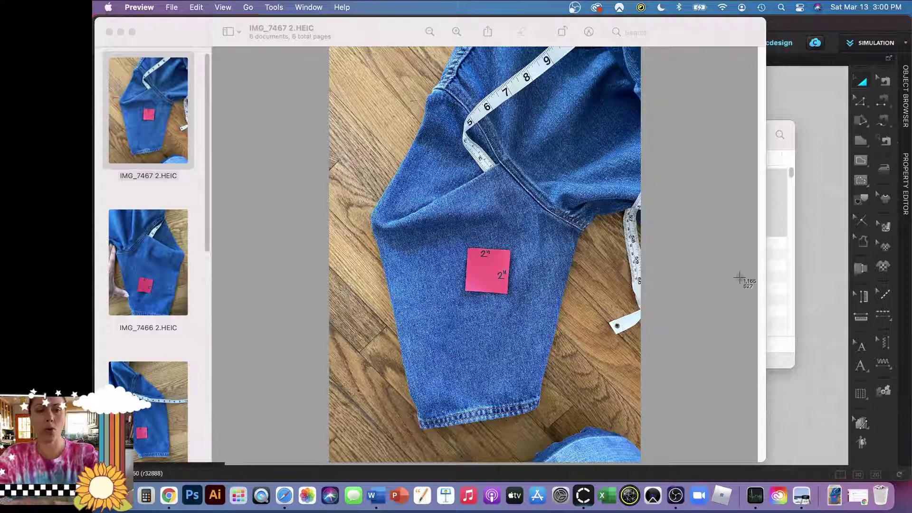
mouse_move(343, 69)
left_mouse_down()
mouse_move(575, 442)
mouse_move(607, 448)
left_mouse_up()
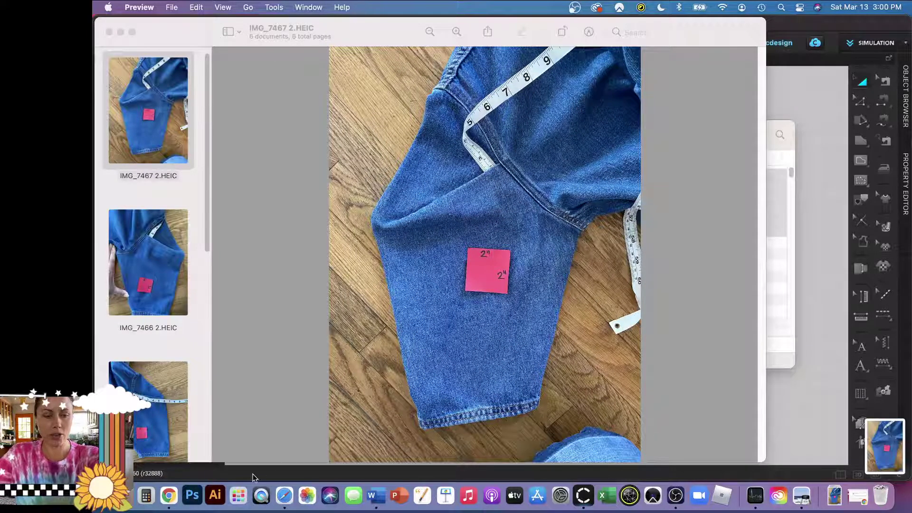
- Switch to dress photo IMG_7464 and screenshot part of it
key("super+shift+4")
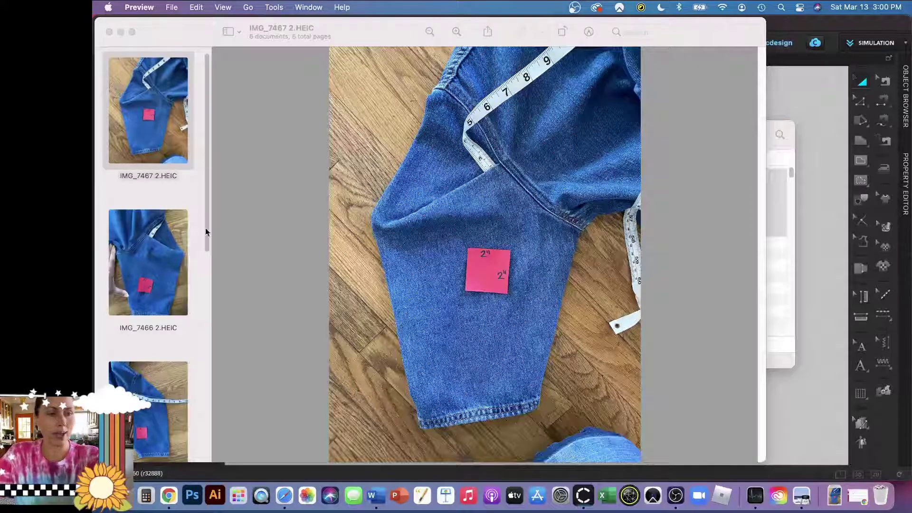
scroll(164, 291, "down", 5)
left_click(142, 333)
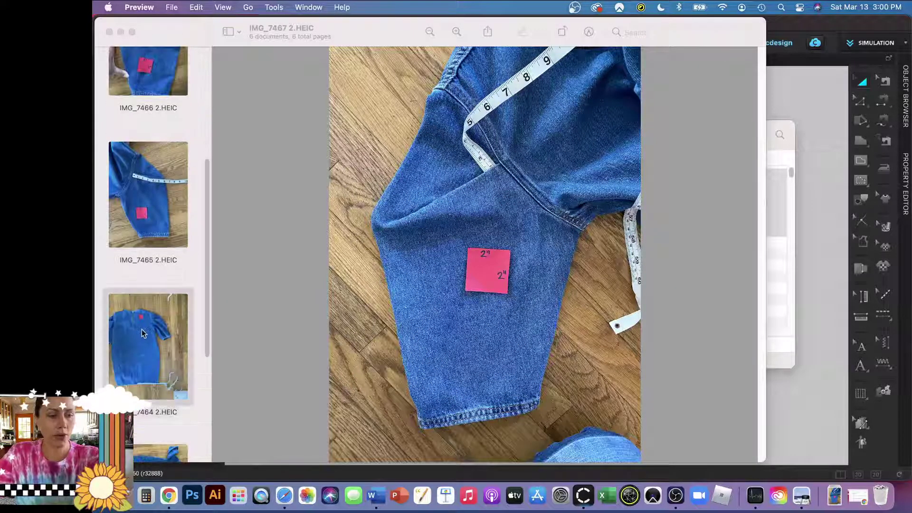
left_click(140, 330)
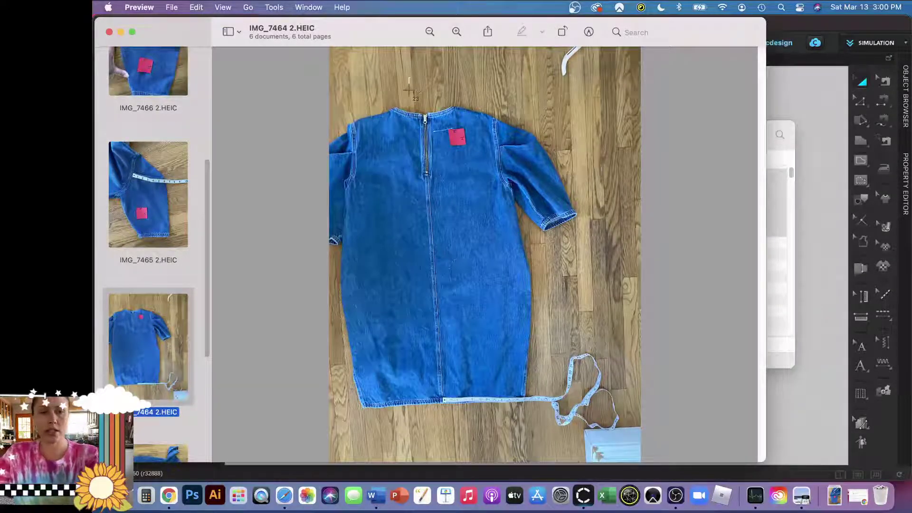
left_click_drag(408, 77, 549, 450)
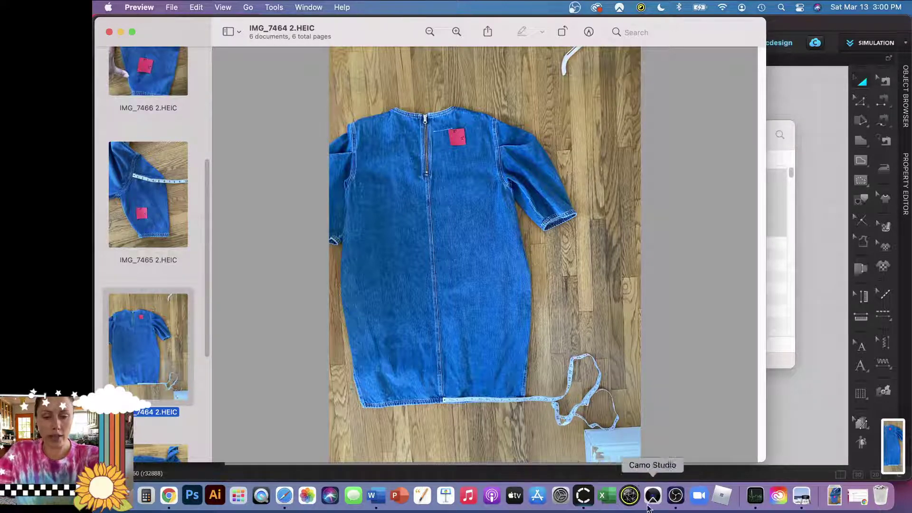
- Back in CLO 3D, pick the Rectangle tool from the Polygon flyout in the 2D toolbar
left_click(585, 495)
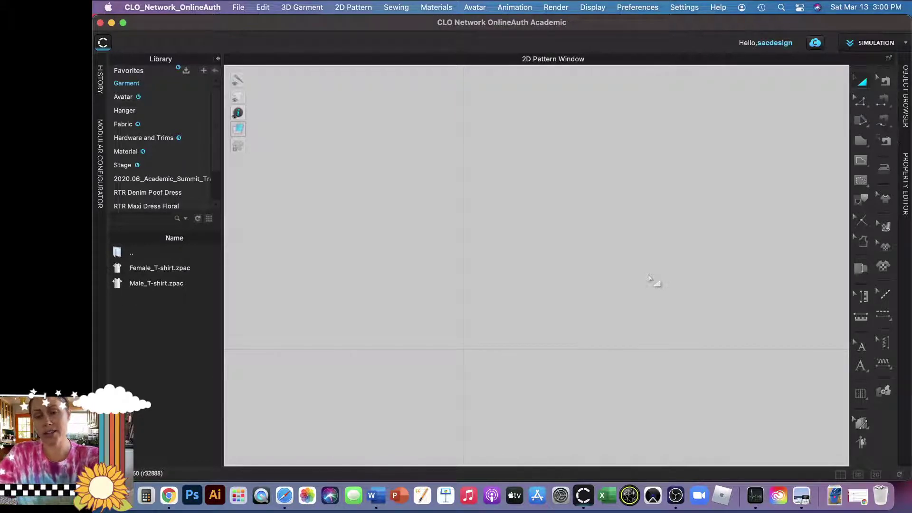
left_click(864, 142)
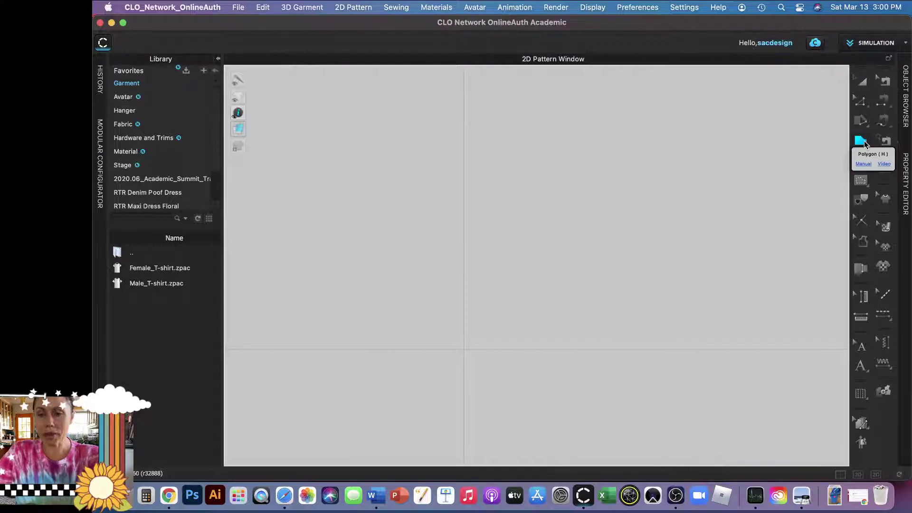
left_click(864, 140)
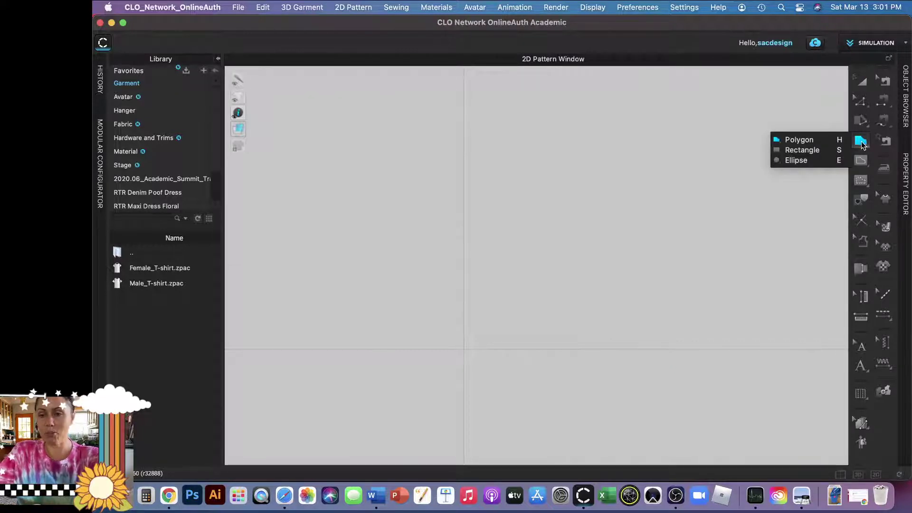
left_click(827, 148)
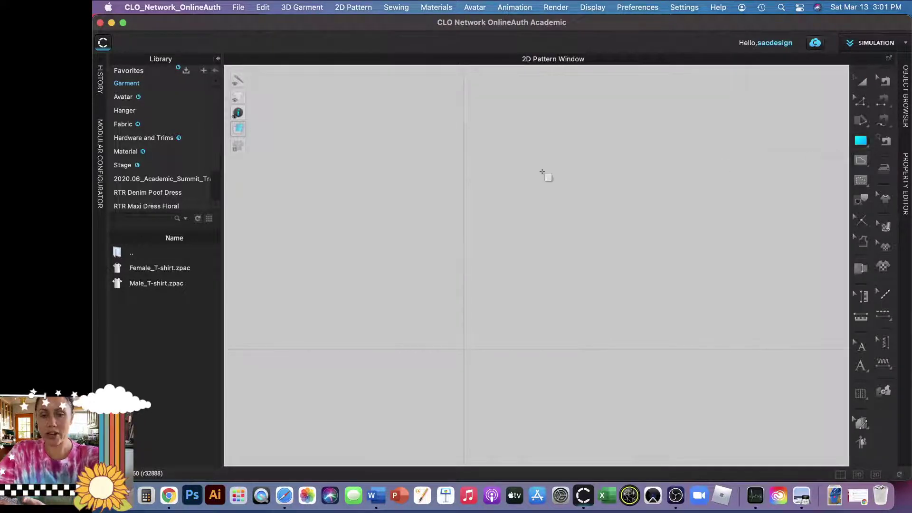
- Create a rectangle pattern with Width 36 in and Height 36 in
left_click(456, 181)
type("36")
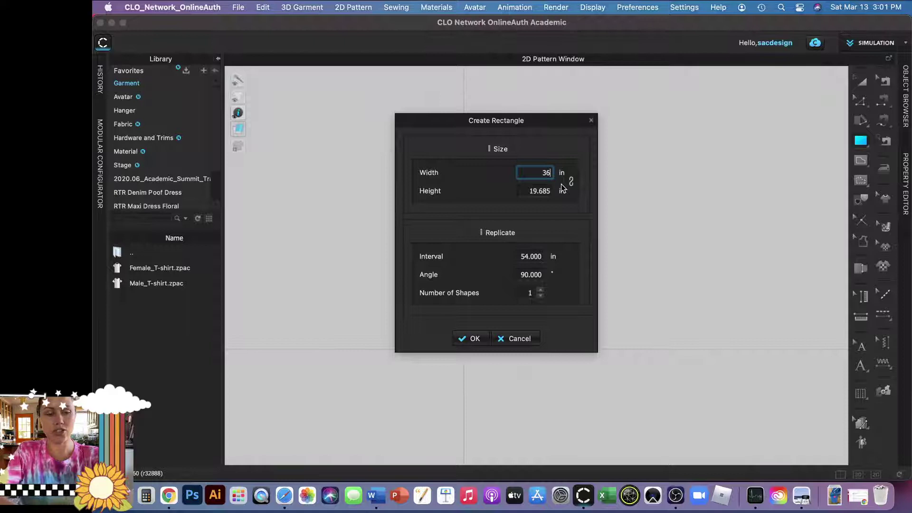
key("Tab")
type("3")
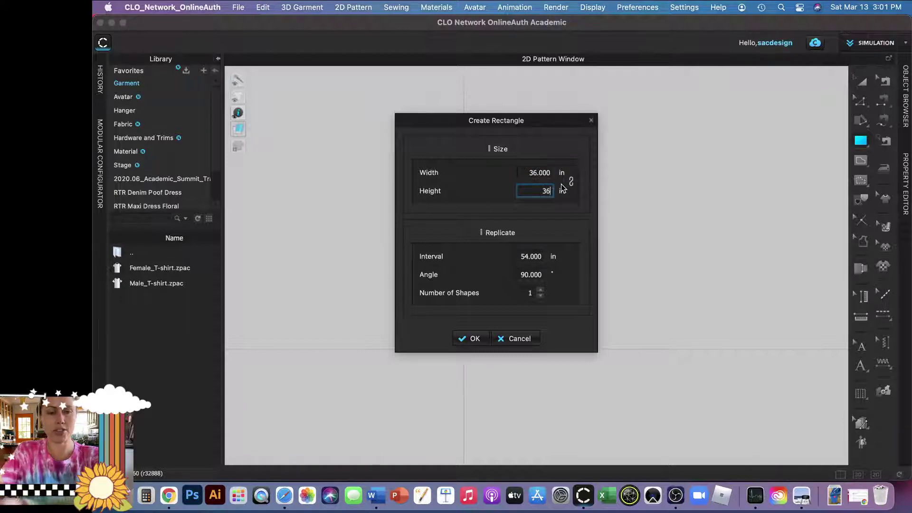
key("shift+Tab")
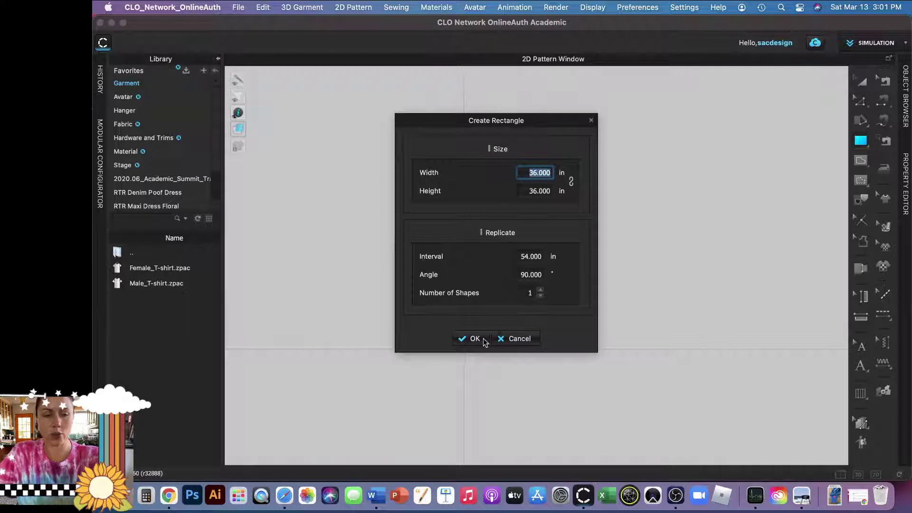
left_click(464, 340)
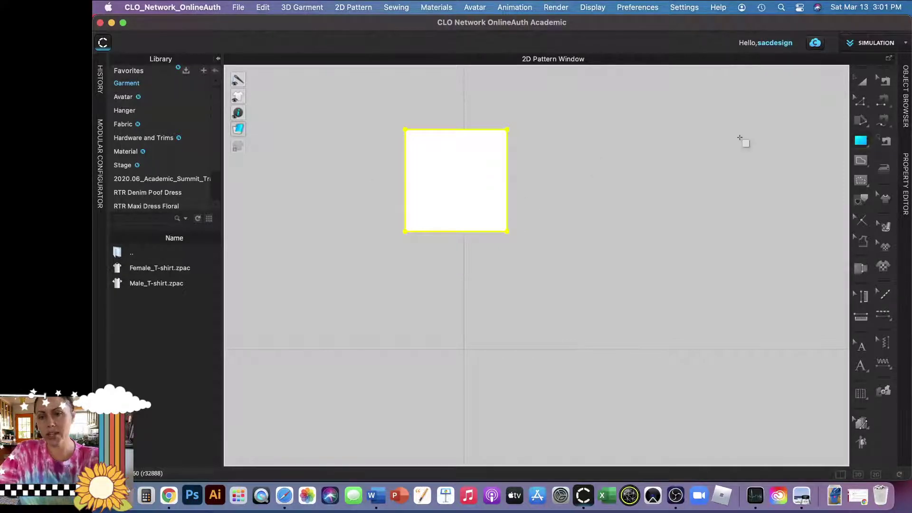
left_click(860, 162)
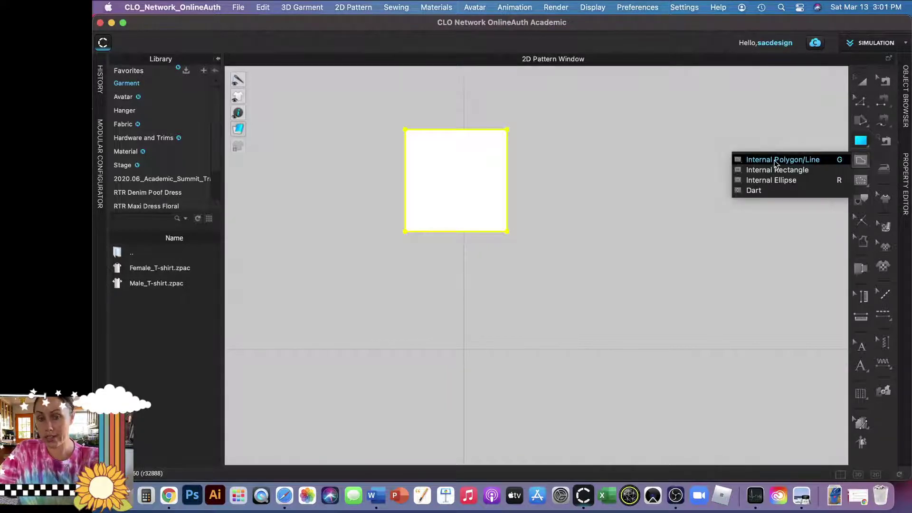
left_click(859, 164)
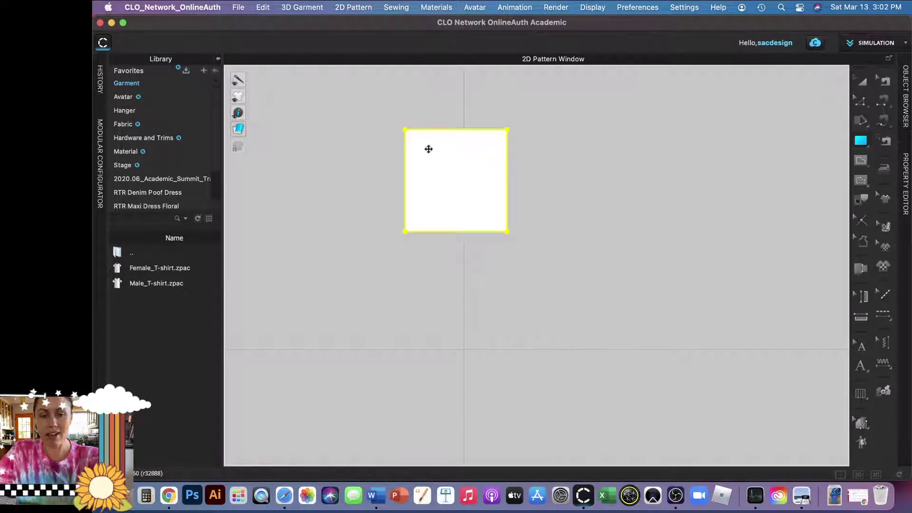
- Add Desktop's 'Screen Shot 2.42.40 PM' as a graphic on the square, at default size
left_click(883, 264)
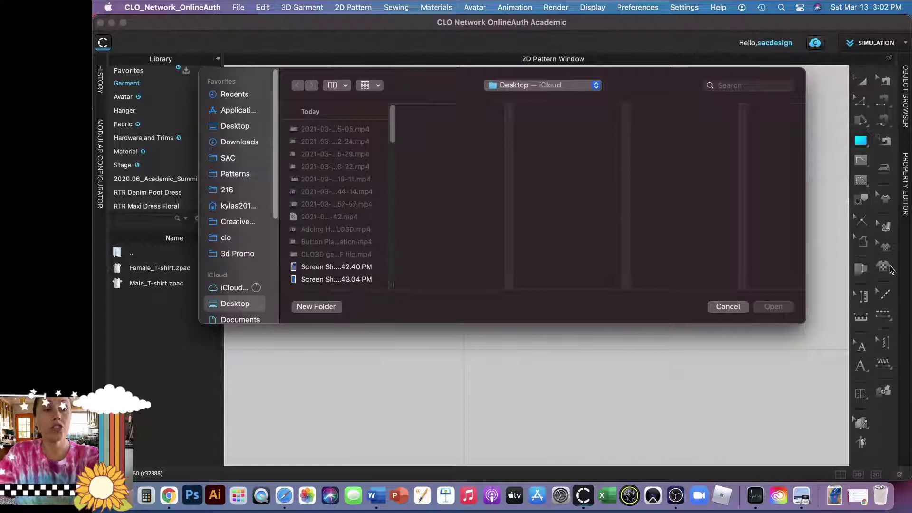
left_click(608, 146)
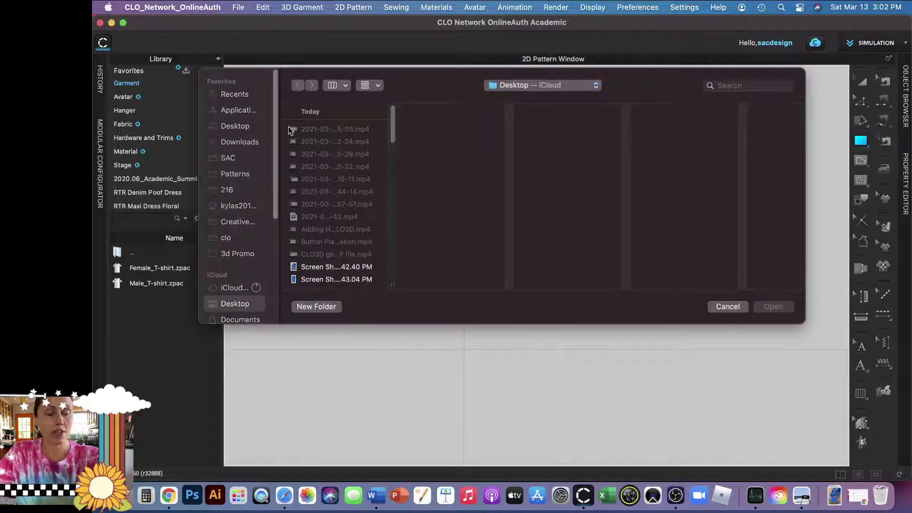
left_click(240, 130)
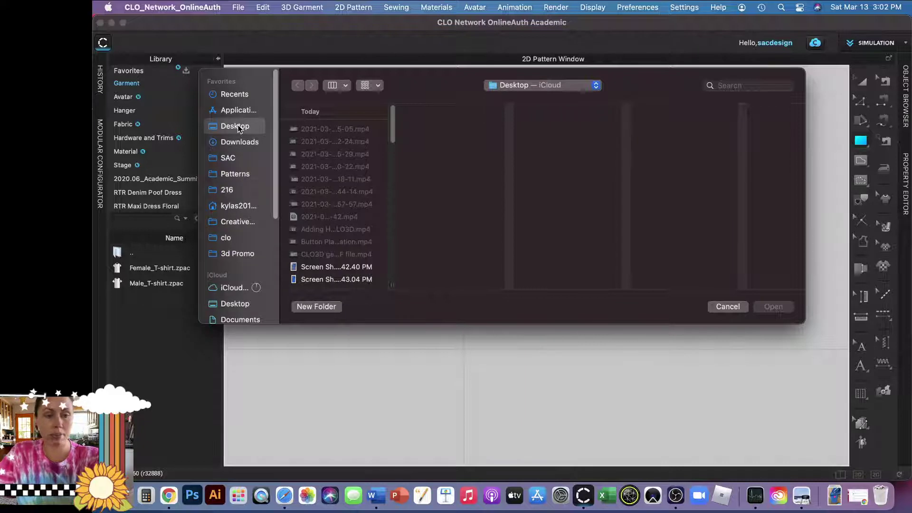
left_click(319, 279)
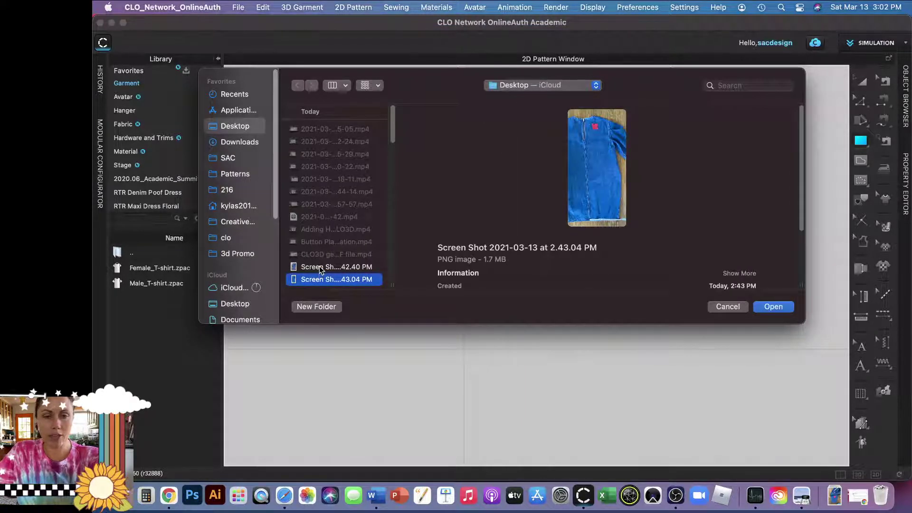
left_click(319, 268)
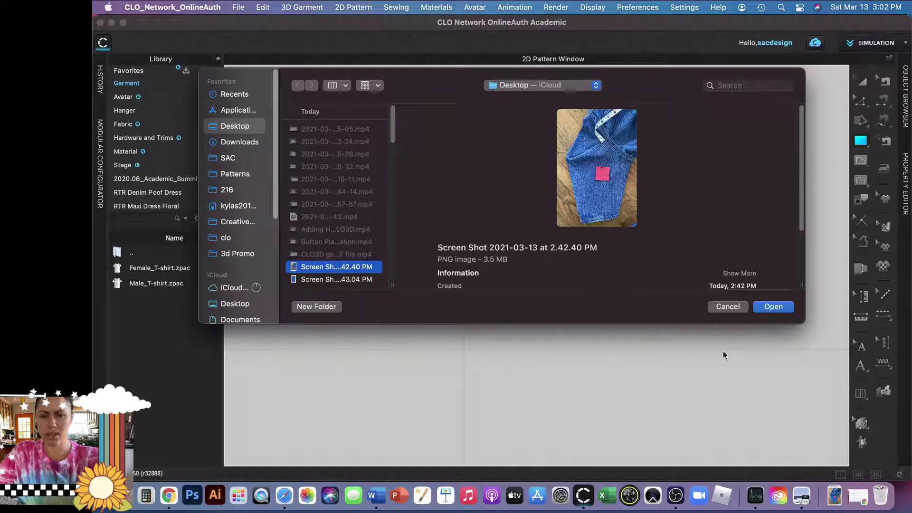
left_click(773, 306)
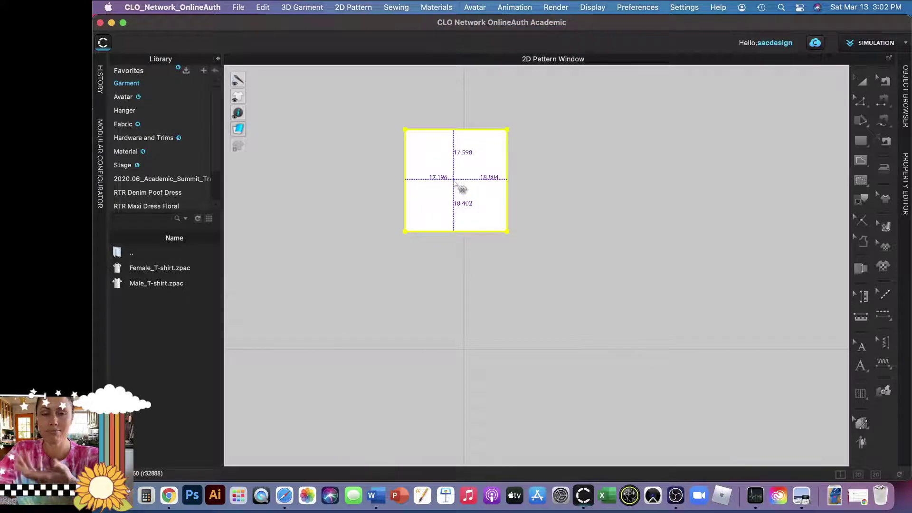
left_click(452, 182)
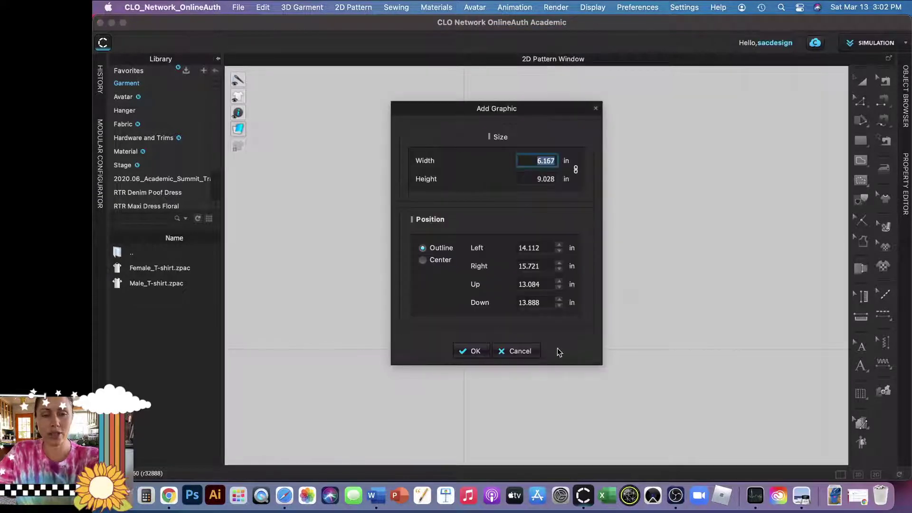
left_click(475, 352)
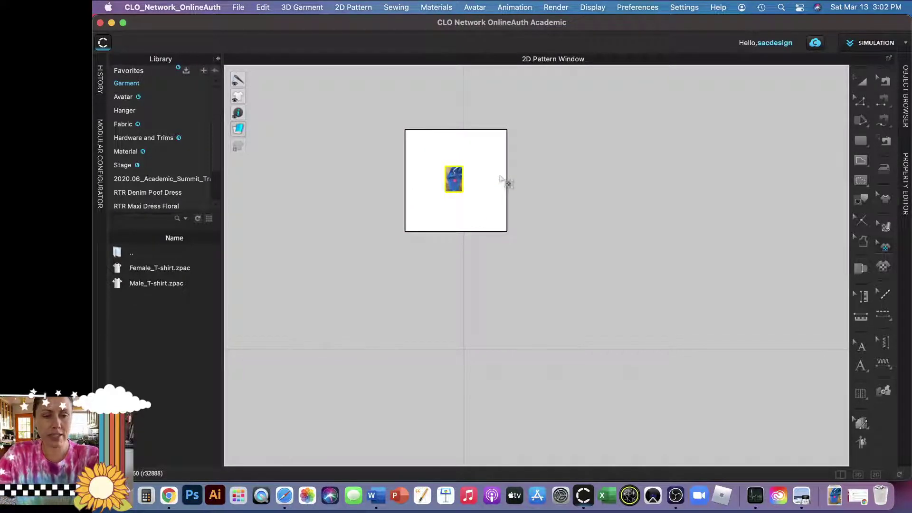
scroll(476, 212, "up", 3)
scroll(479, 211, "up", 1)
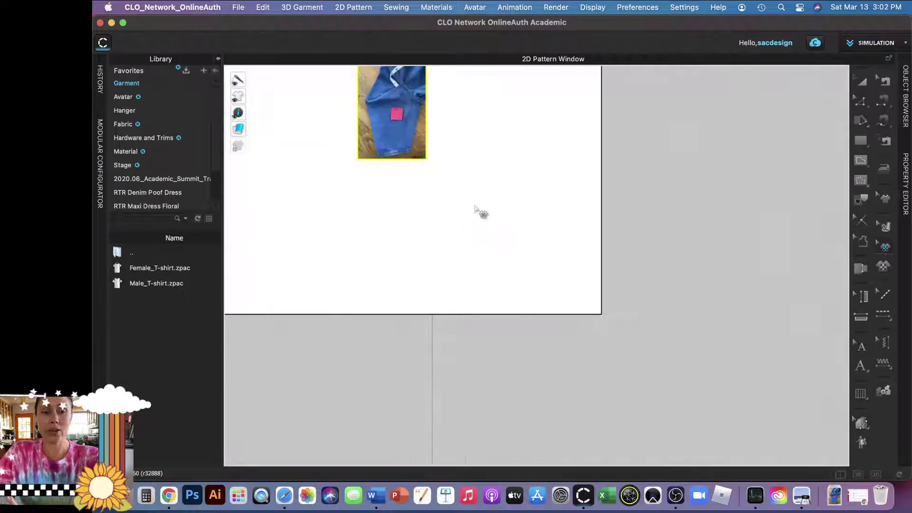
scroll(474, 208, "down", 3)
right_click_drag(515, 230, 546, 265)
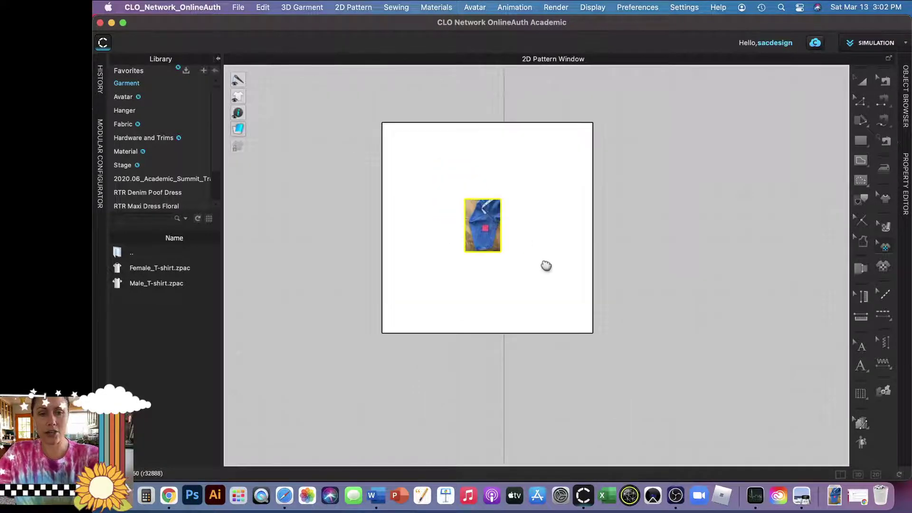
scroll(507, 256, "up", 4)
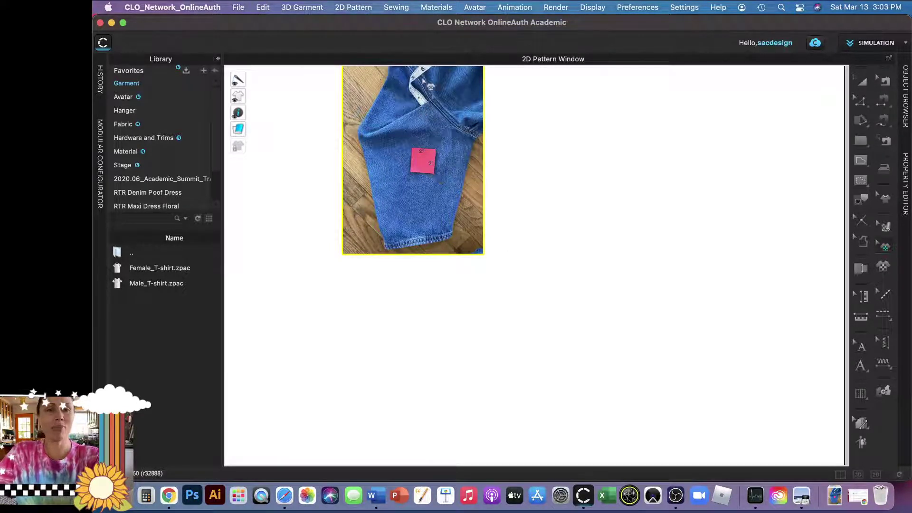
scroll(449, 191, "down", 2)
scroll(449, 191, "down", 1)
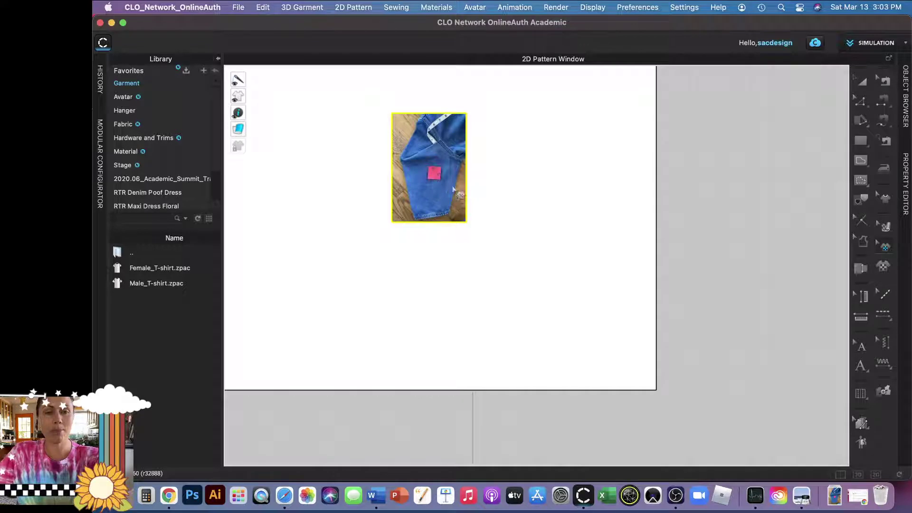
scroll(511, 204, "down", 1)
scroll(508, 200, "down", 1)
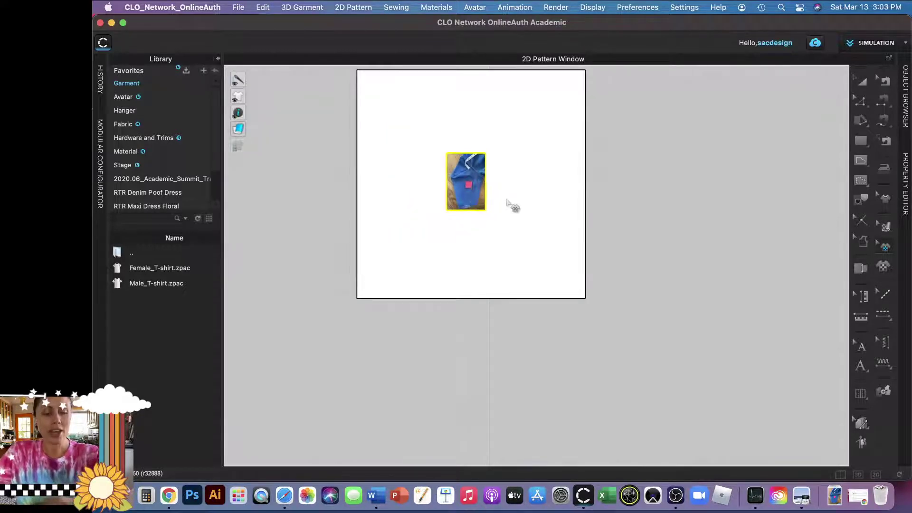
middle_click_drag(511, 205, 526, 249)
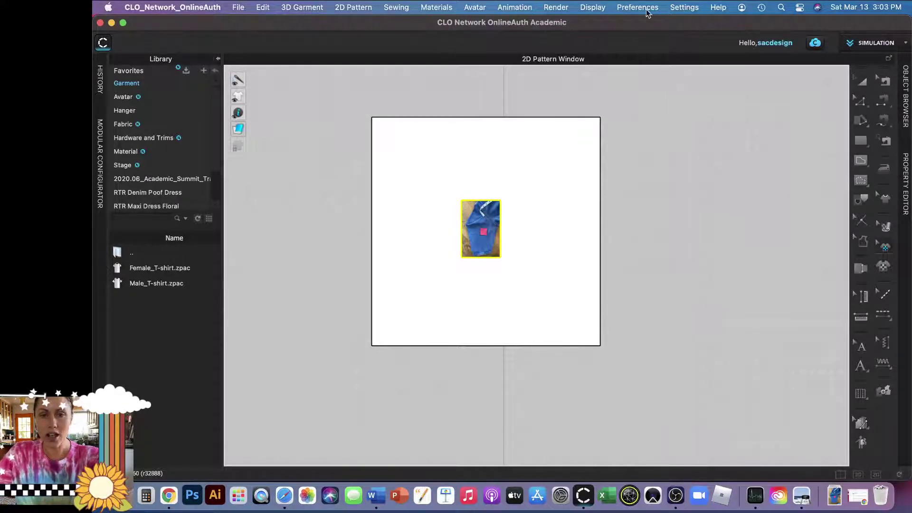
- Enable Display > Environment > Show Ruler, then try pulling out and removing a guide
left_click(601, 7)
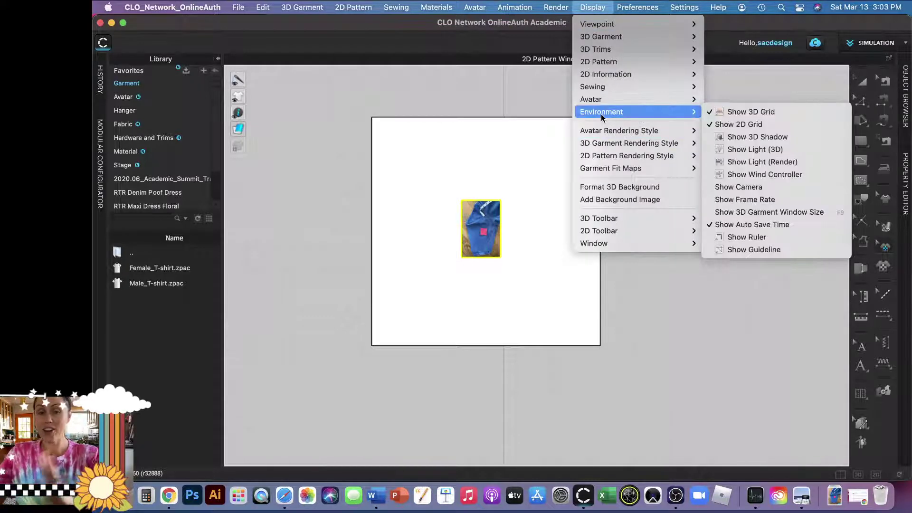
mouse_move(600, 112)
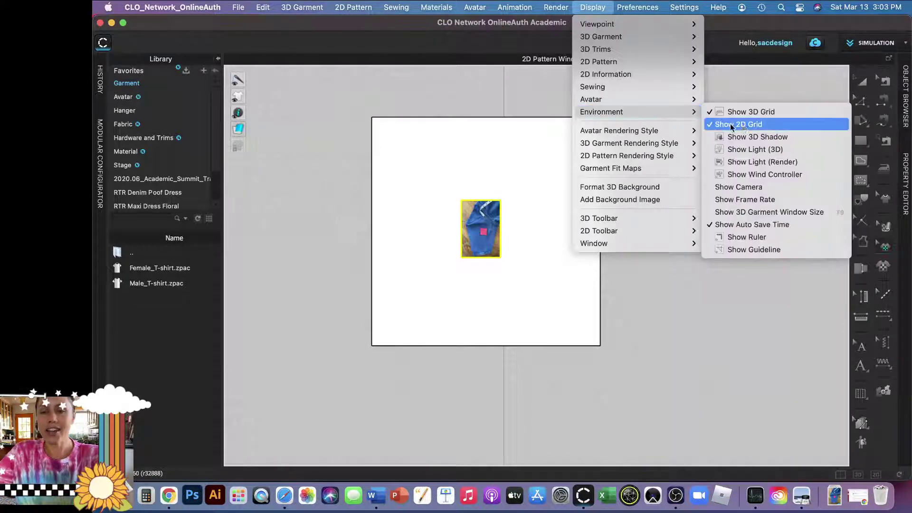
left_click(752, 238)
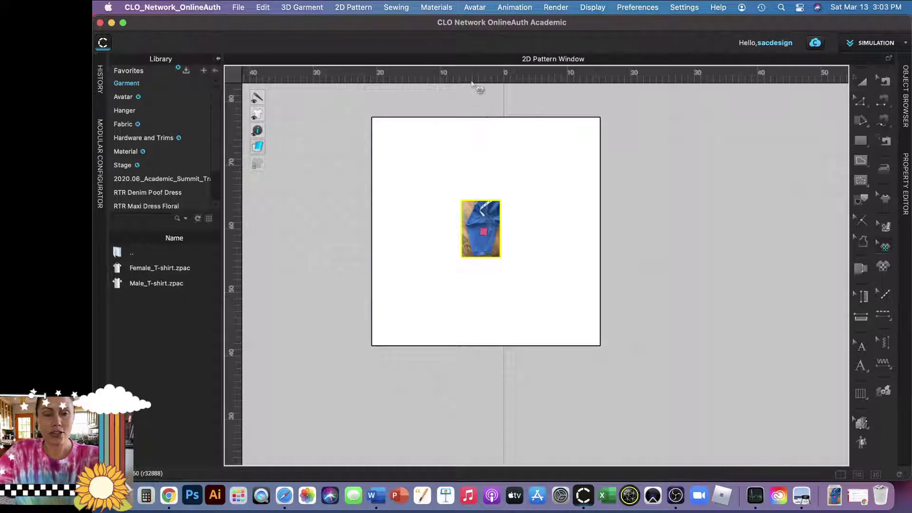
left_click_drag(474, 82, 477, 96)
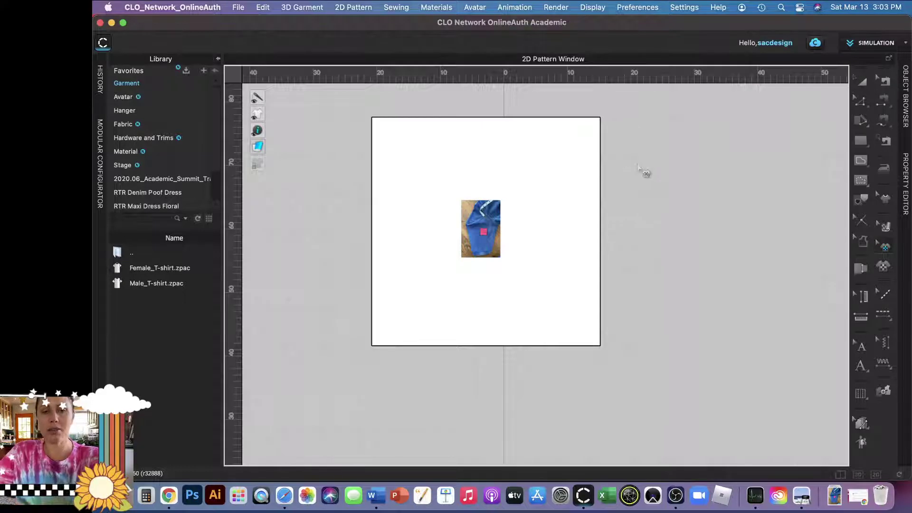
- Place one horizontal guide across the sleeve photo, then a second about 2 inches lower
left_click(863, 84)
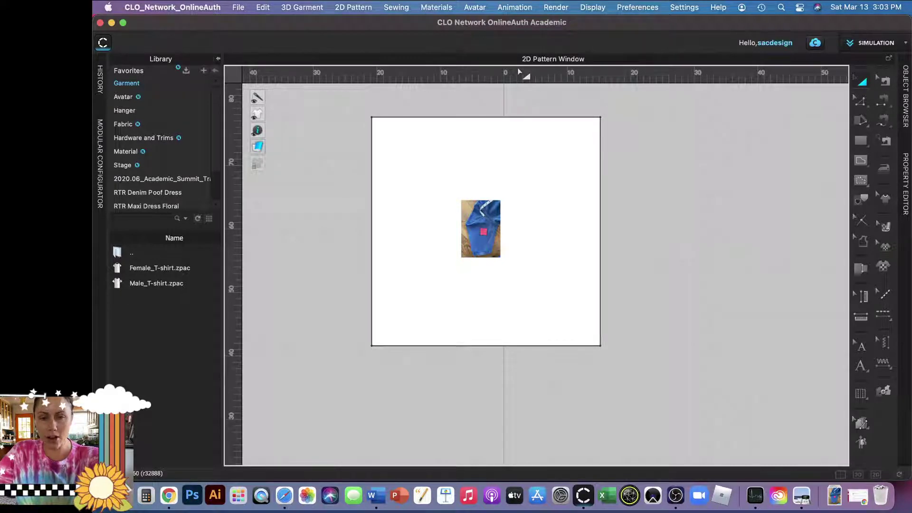
left_click_drag(520, 88, 524, 181)
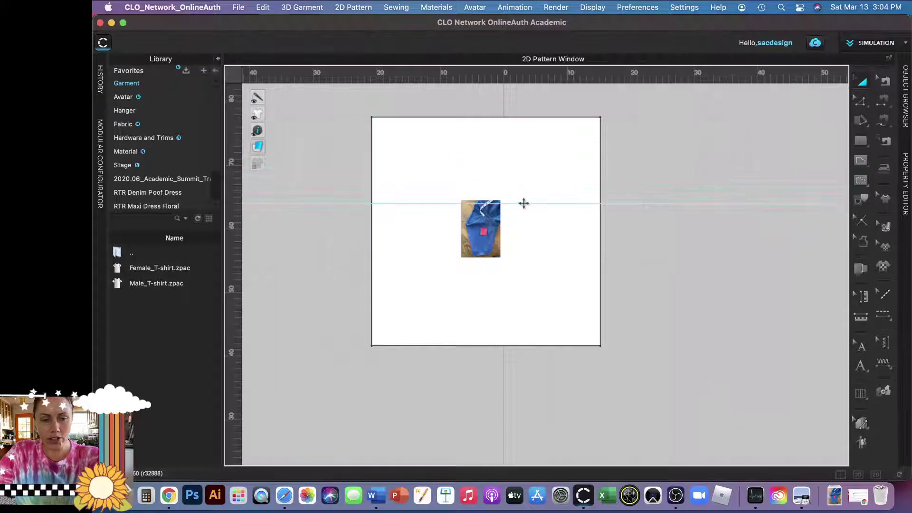
left_click_drag(524, 181, 525, 228)
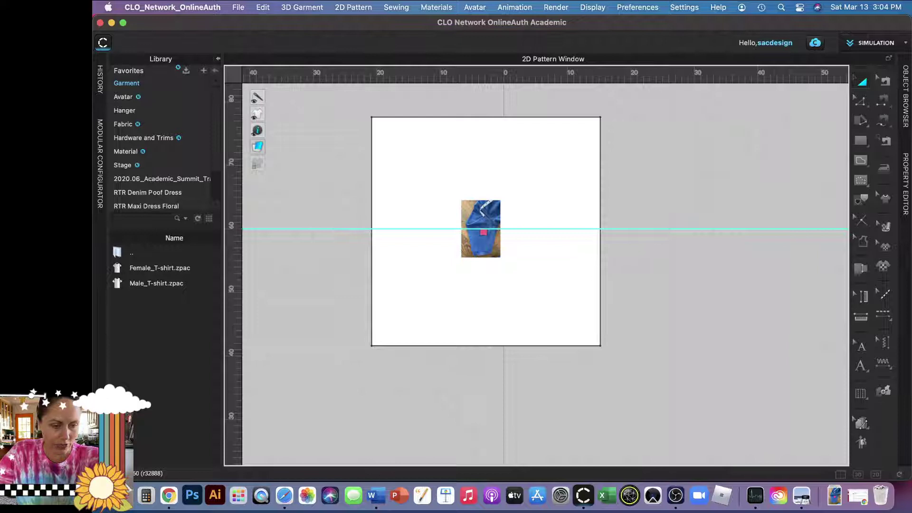
scroll(372, 260, "up", 5)
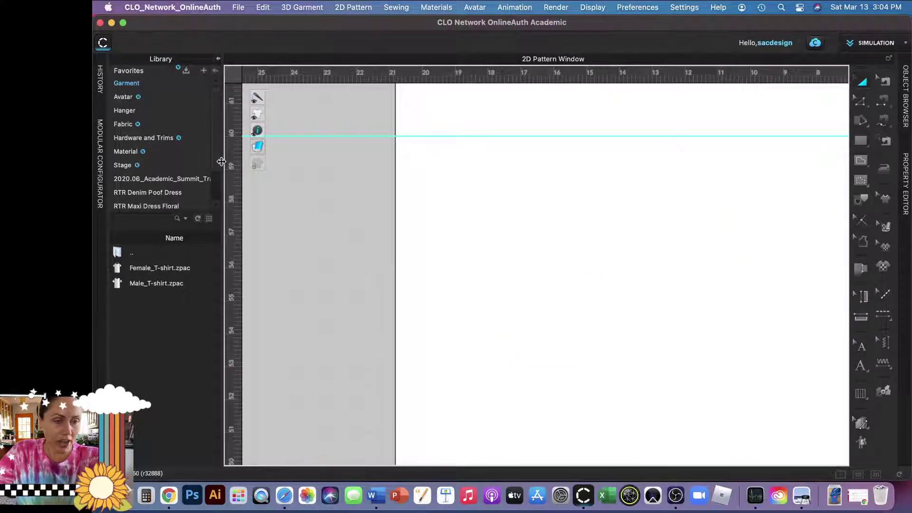
scroll(237, 163, "up", 2)
scroll(258, 127, "up", 1)
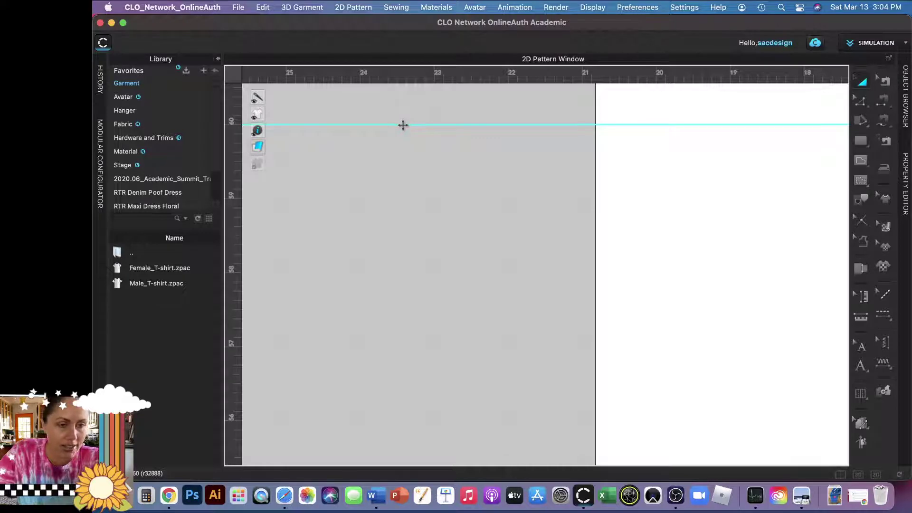
left_click(402, 124)
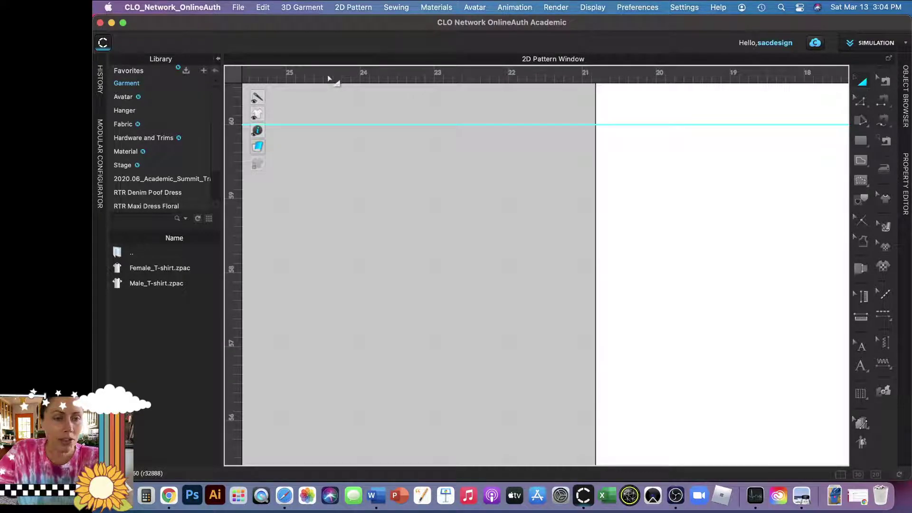
left_click_drag(329, 79, 293, 273)
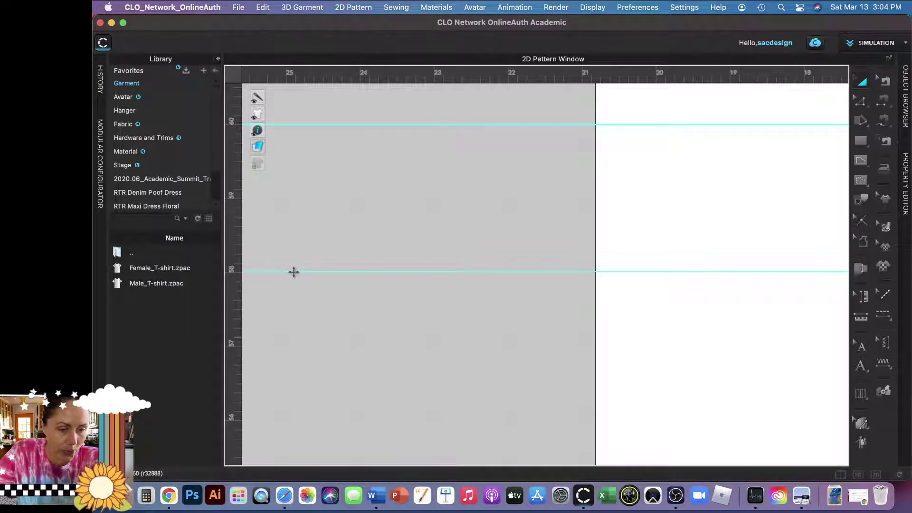
left_click(294, 272)
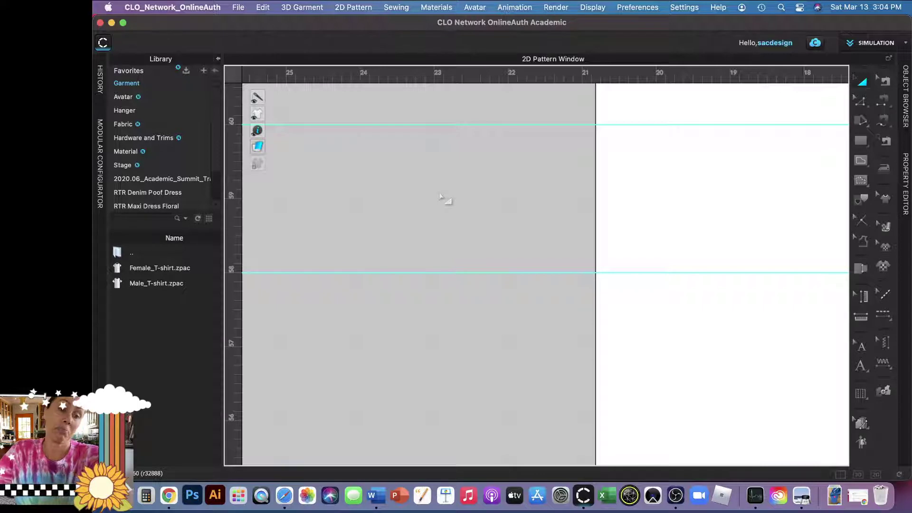
scroll(433, 191, "down", 2)
scroll(433, 191, "down", 1)
scroll(436, 193, "down", 1)
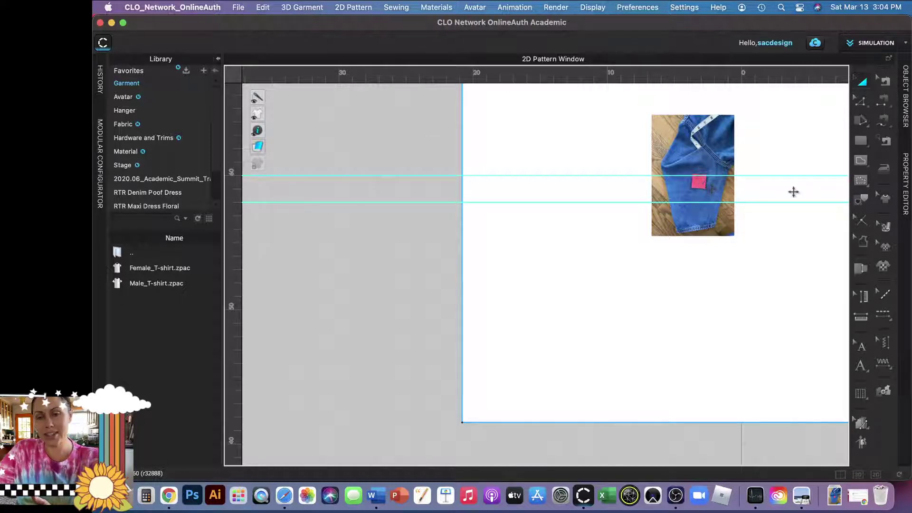
- Draw a 2 × 2 inch internal rectangle on the sheet, left of the photo
left_click(824, 179)
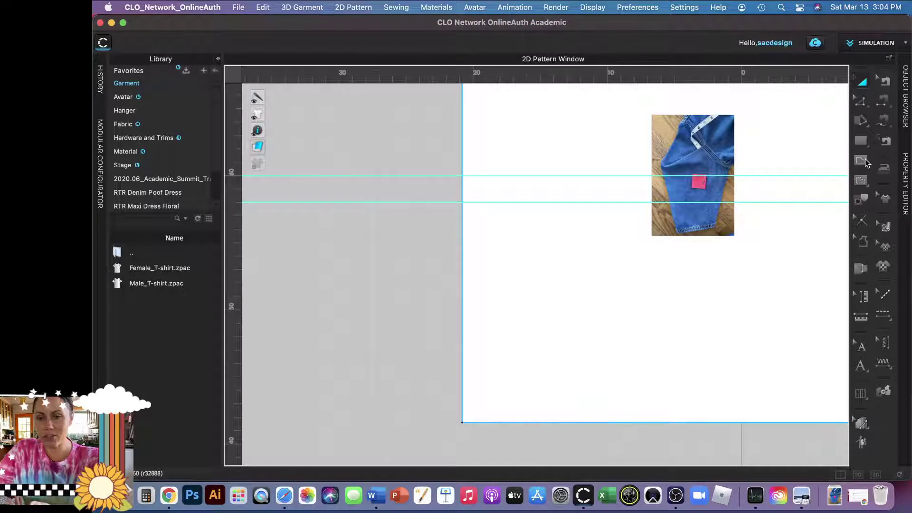
left_click(865, 159)
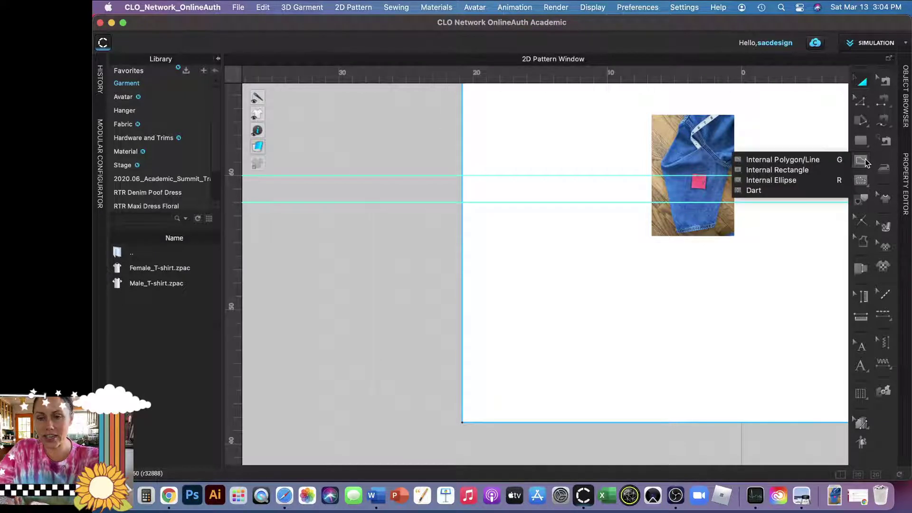
left_click(807, 168)
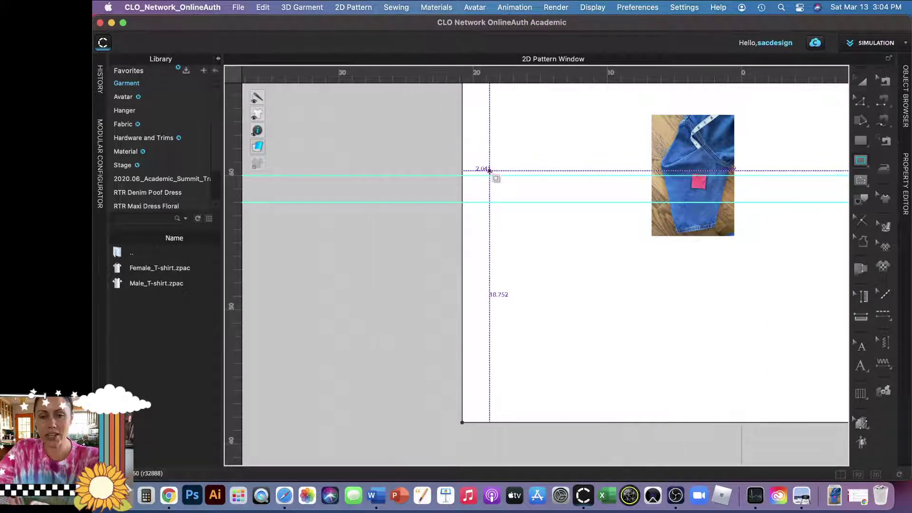
left_click(559, 133)
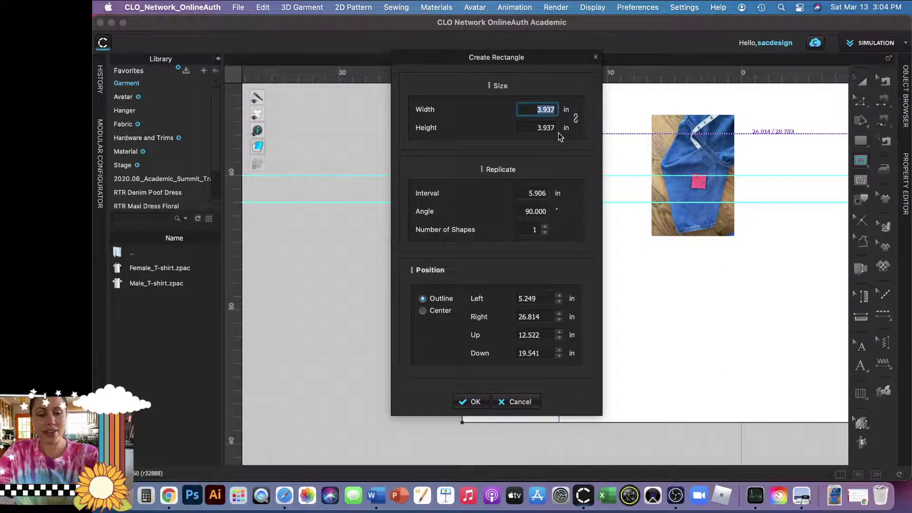
type("2")
left_click(557, 128)
type("237")
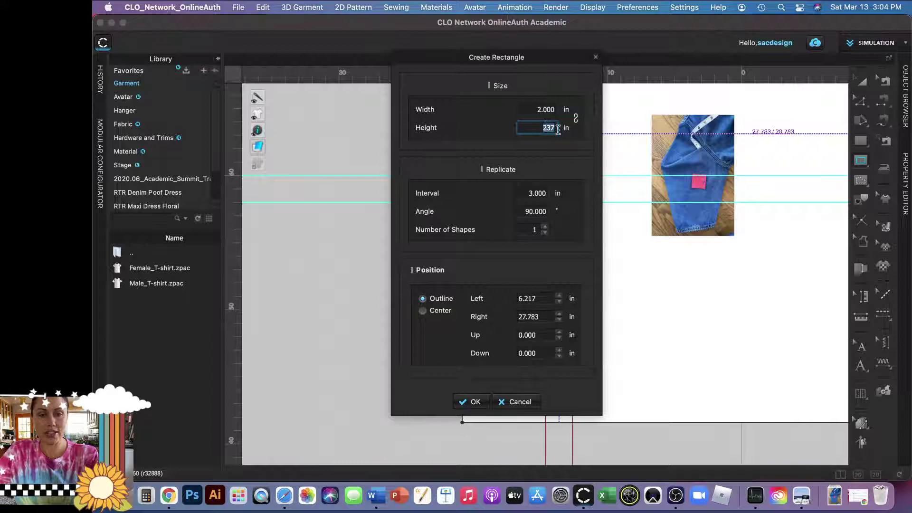
type("2")
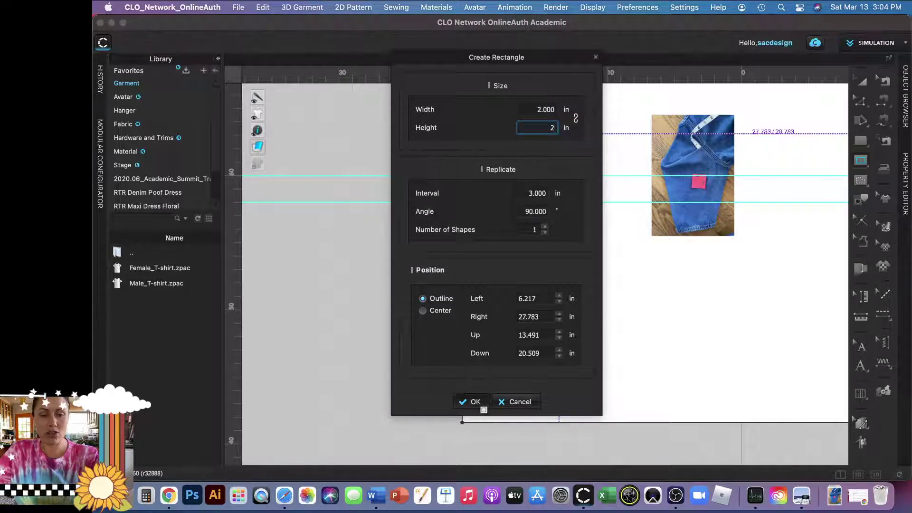
left_click(481, 404)
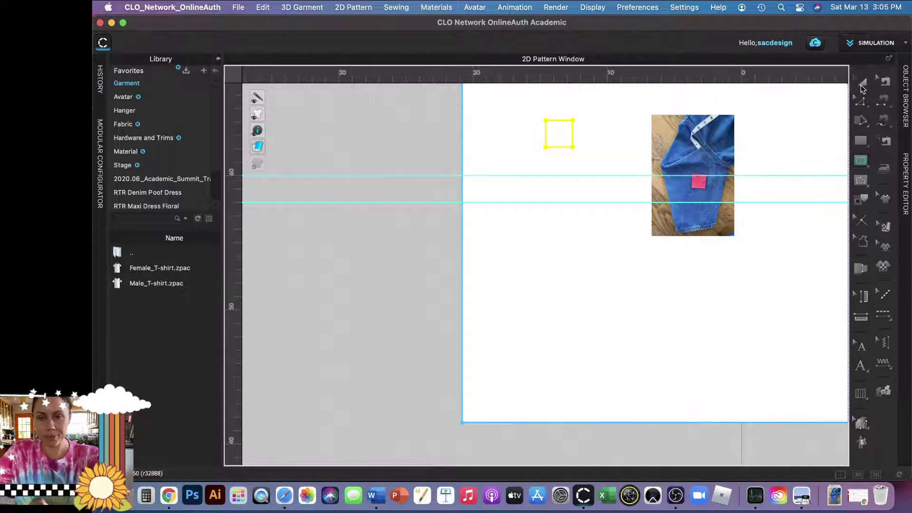
- Select the sleeve photo and scale it up with its resize handles
key("a")
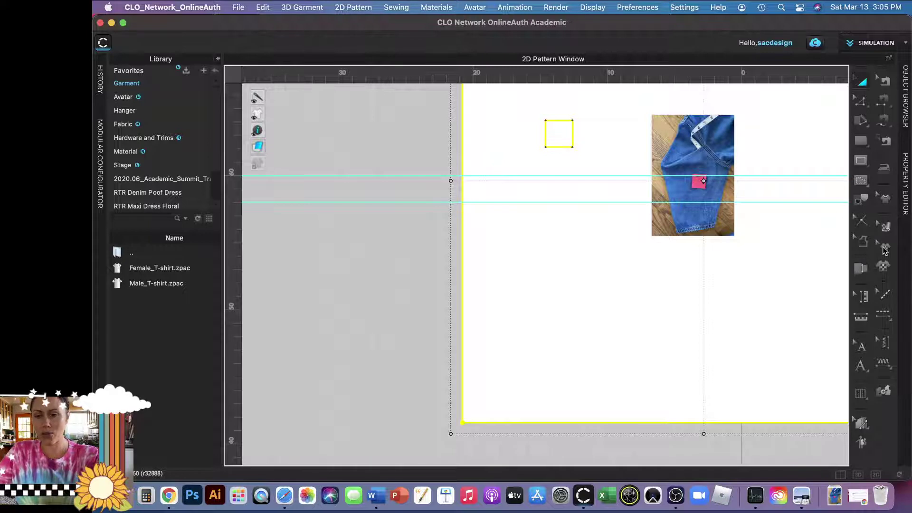
left_click(885, 249)
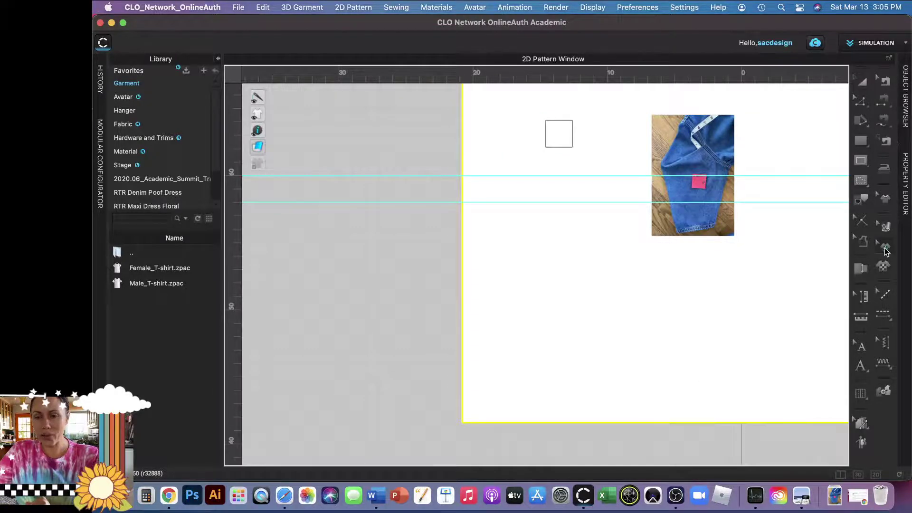
left_click(688, 153)
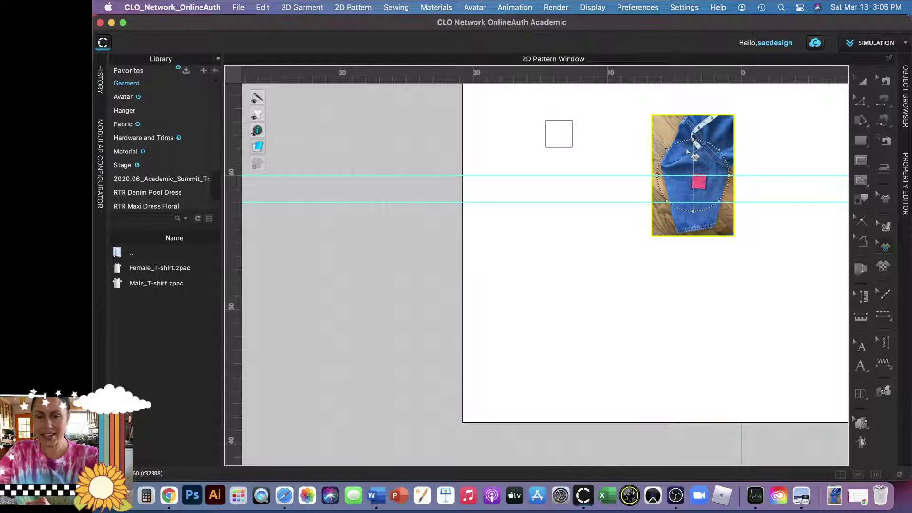
scroll(716, 182, "up", 5)
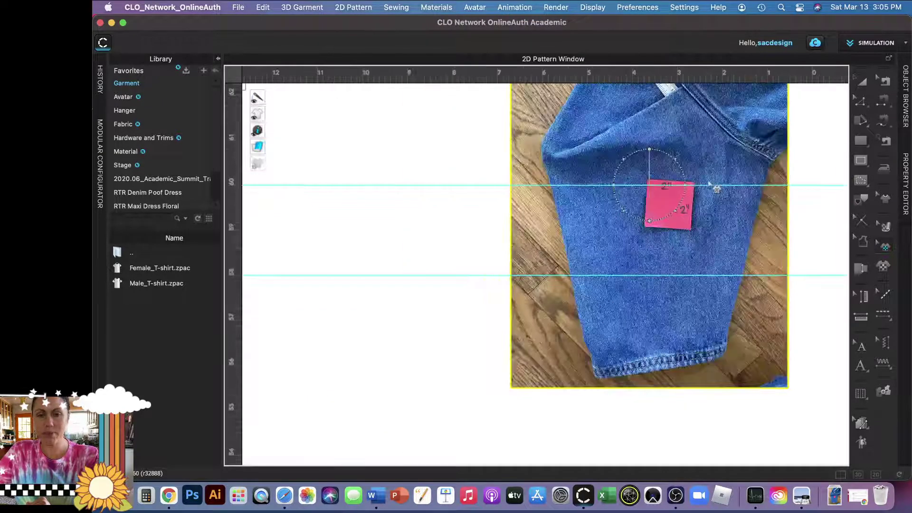
scroll(690, 192, "up", 2)
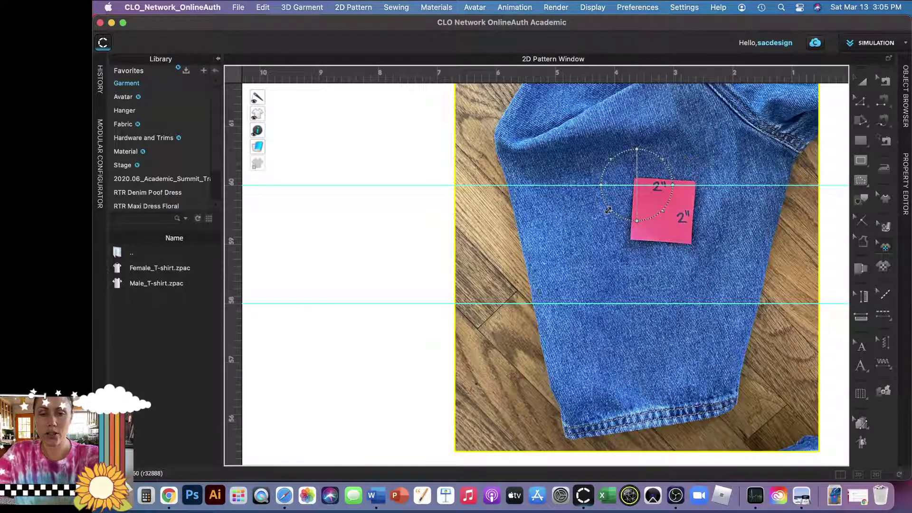
left_click_drag(608, 211, 549, 272)
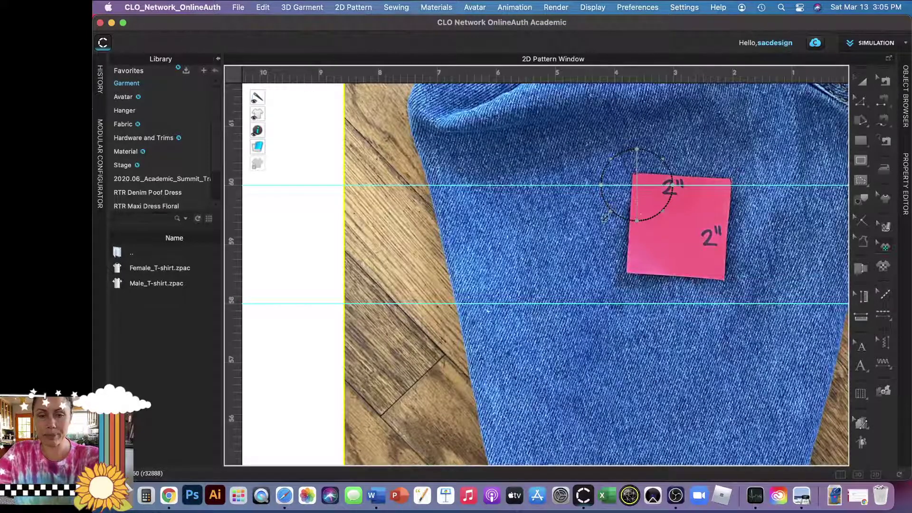
left_click_drag(605, 219, 597, 243)
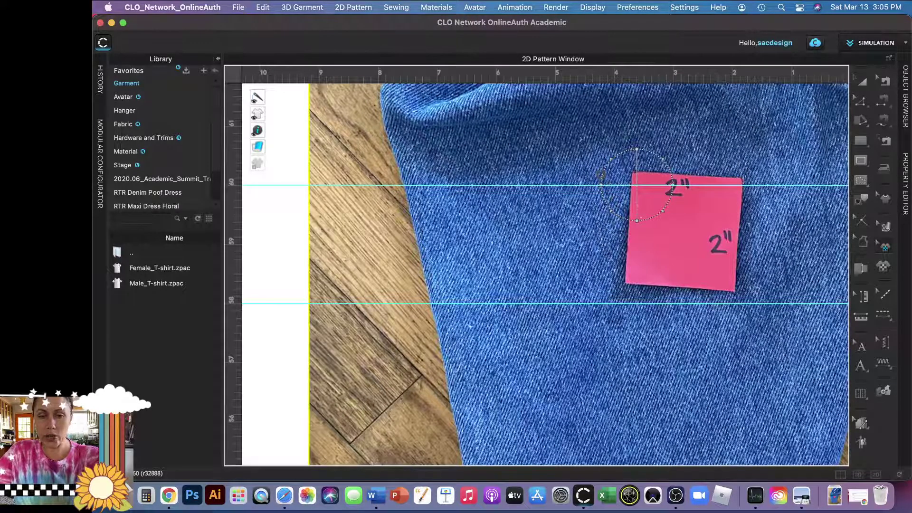
- Rotate and shift the photo until the pink square fits between the guides
left_click_drag(602, 177, 607, 169)
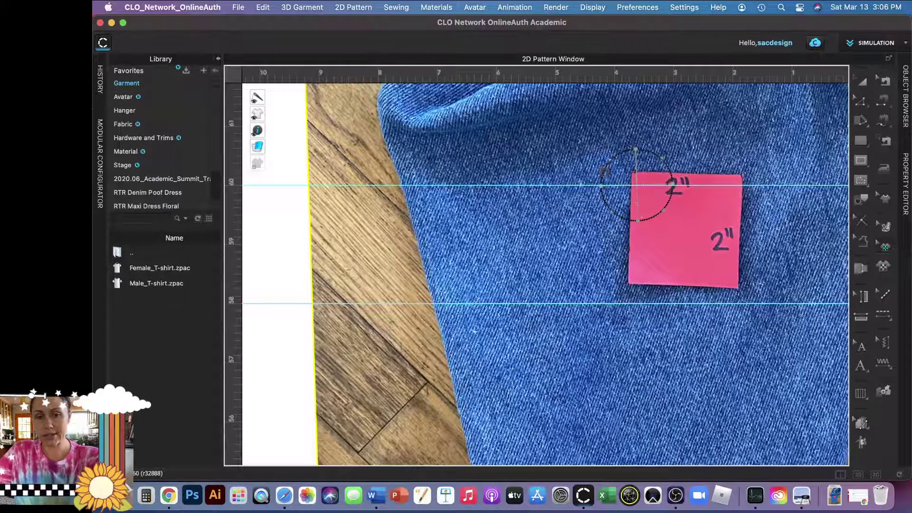
left_click_drag(604, 170, 604, 173)
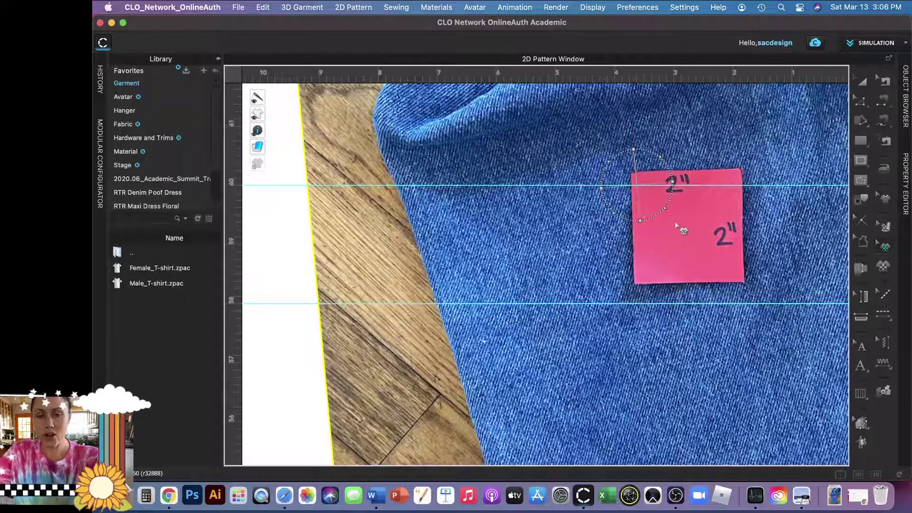
left_click_drag(679, 229, 679, 242)
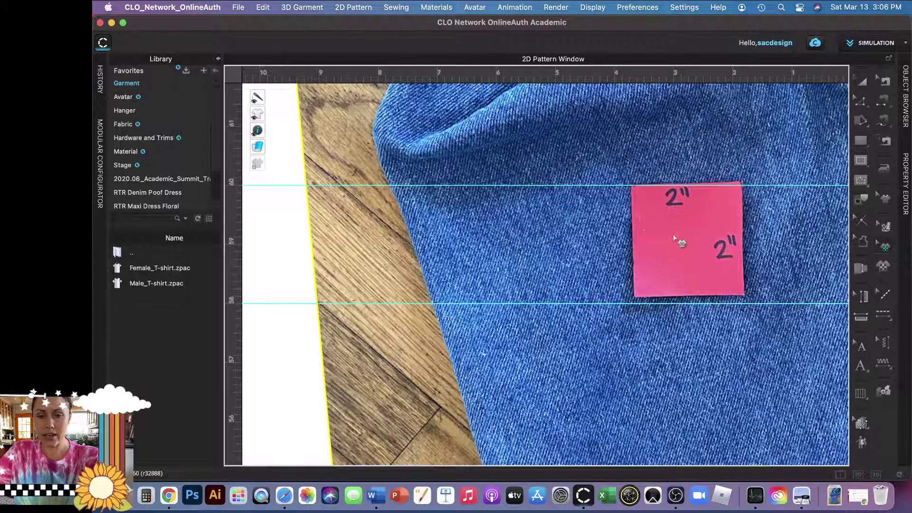
left_click(674, 239)
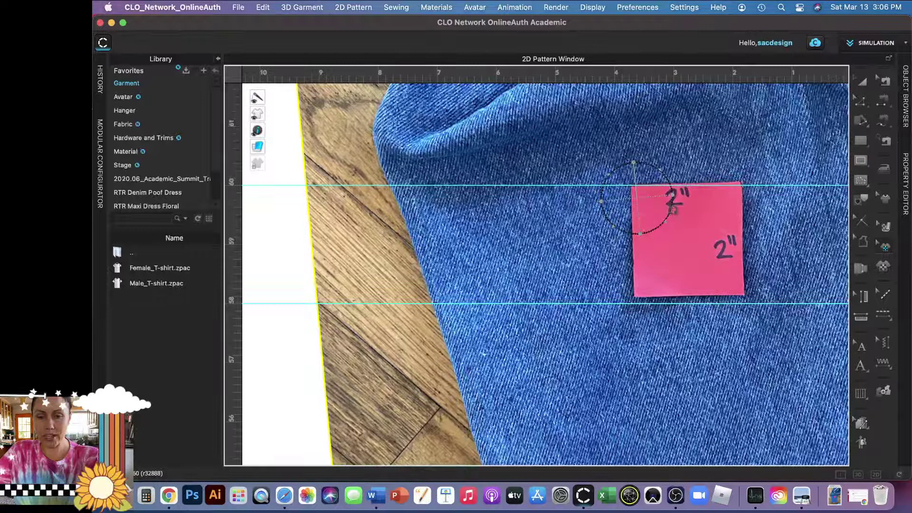
left_click_drag(673, 211, 672, 208)
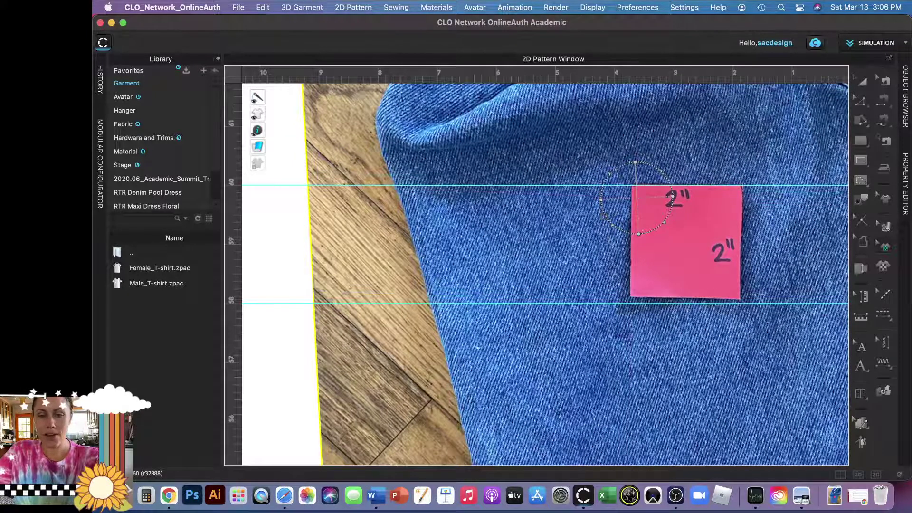
left_click_drag(609, 223, 604, 234)
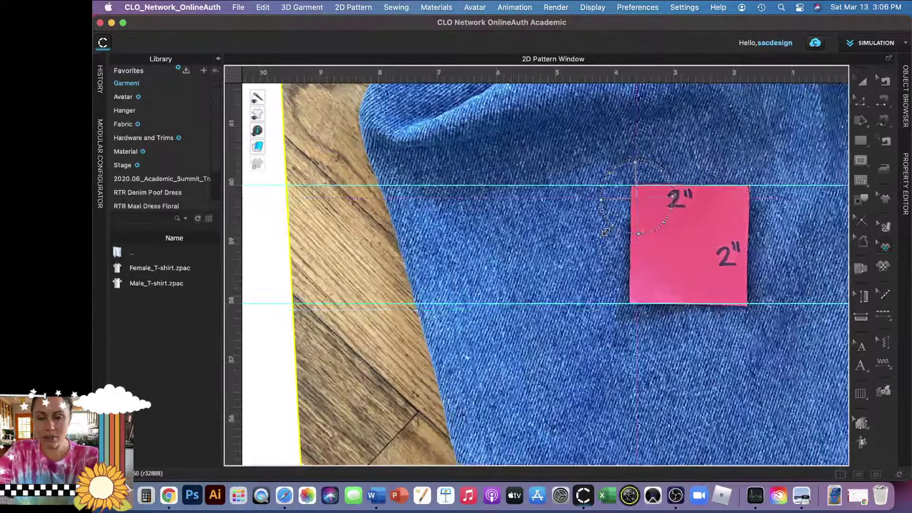
scroll(705, 239, "down", 2)
scroll(705, 242, "down", 2)
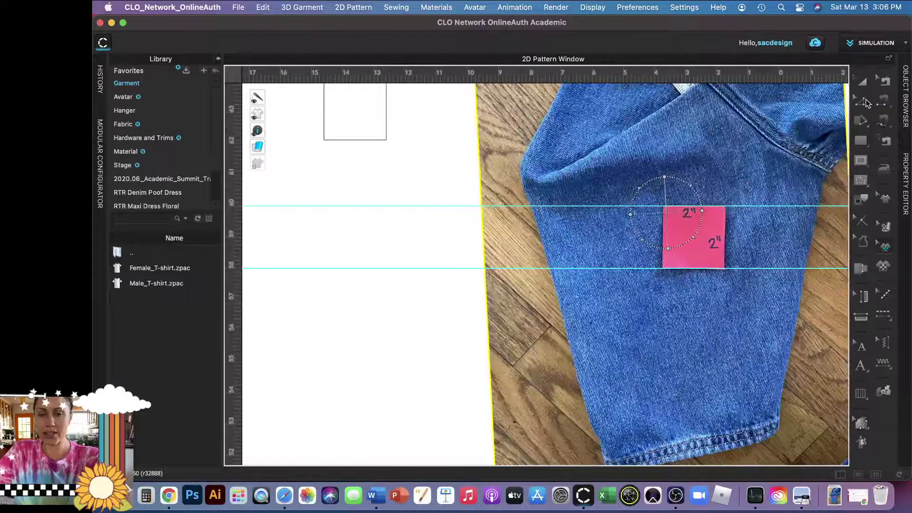
- Move the 2 × 2 inch square pattern onto the pink marker and align its edges
left_click(861, 86)
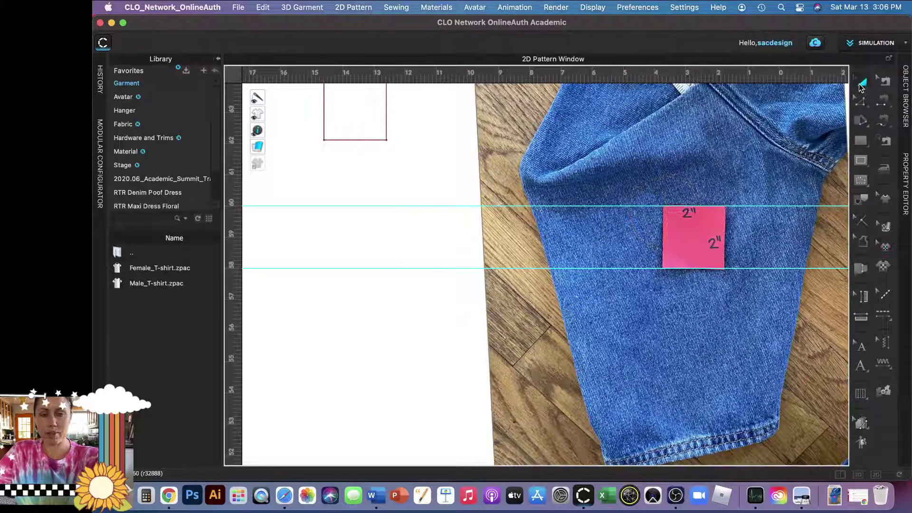
mouse_move(378, 142)
left_mouse_down()
mouse_move(502, 278)
mouse_move(719, 265)
left_mouse_up()
scroll(720, 264, "up", 3)
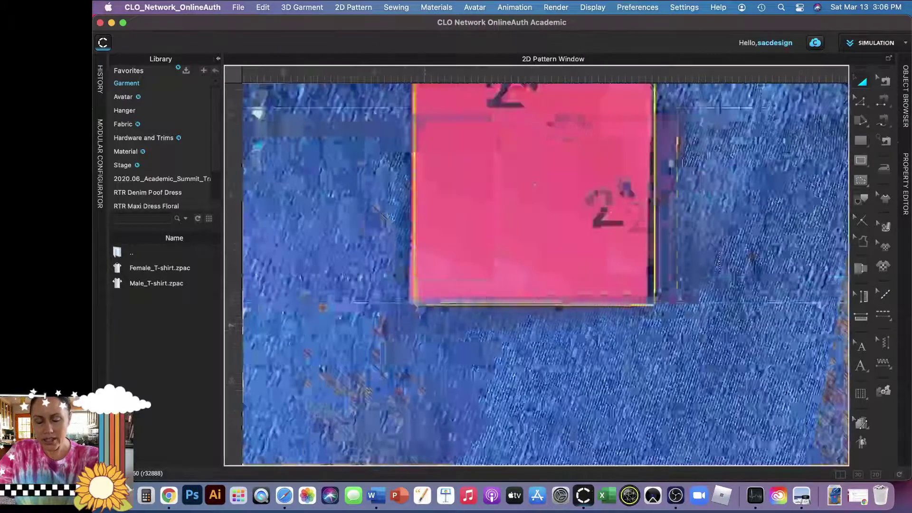
scroll(641, 278, "up", 2)
scroll(574, 285, "down", 2)
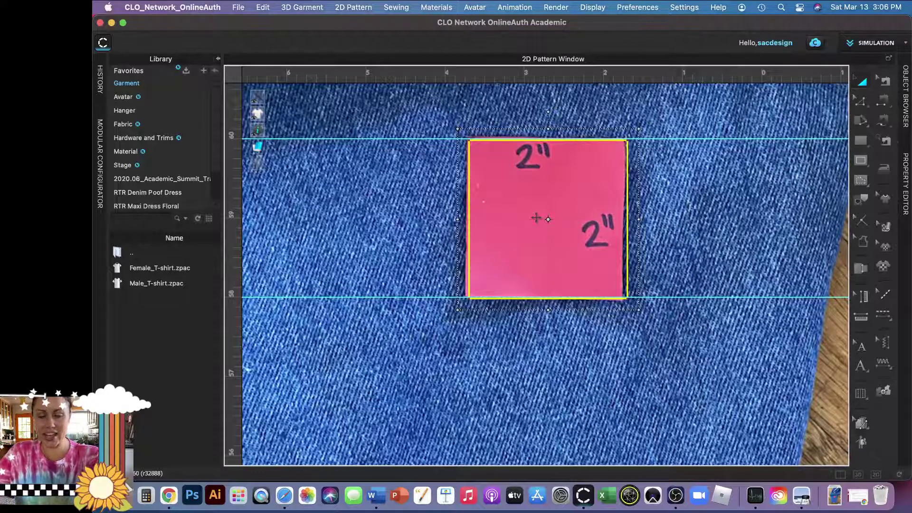
key("Left")
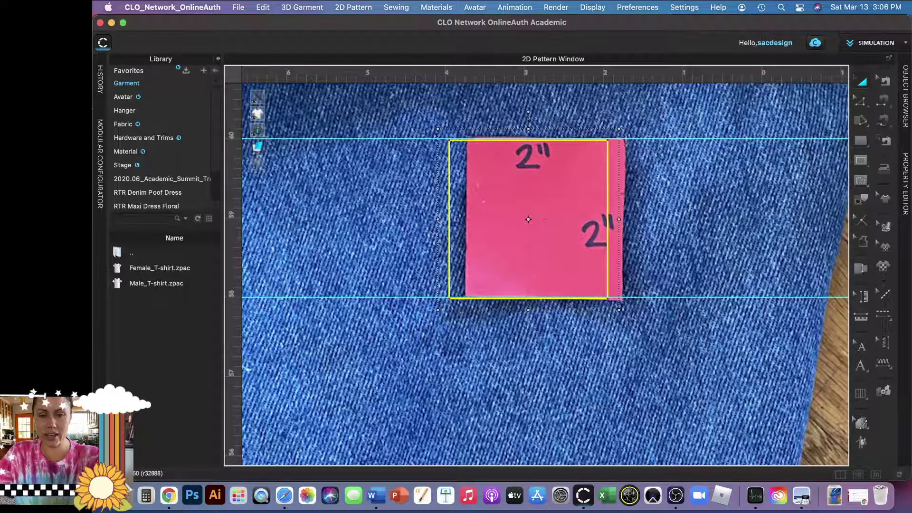
left_click_drag(604, 192, 624, 190)
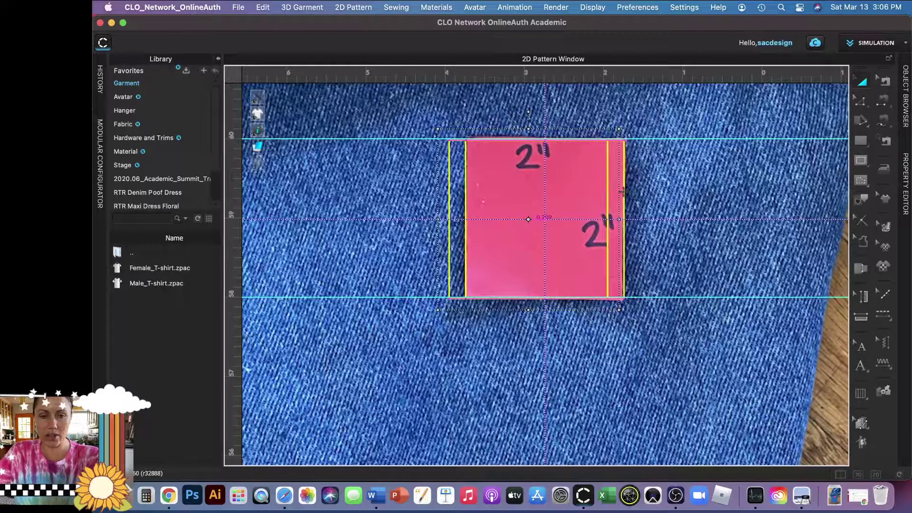
left_click_drag(624, 191, 624, 191)
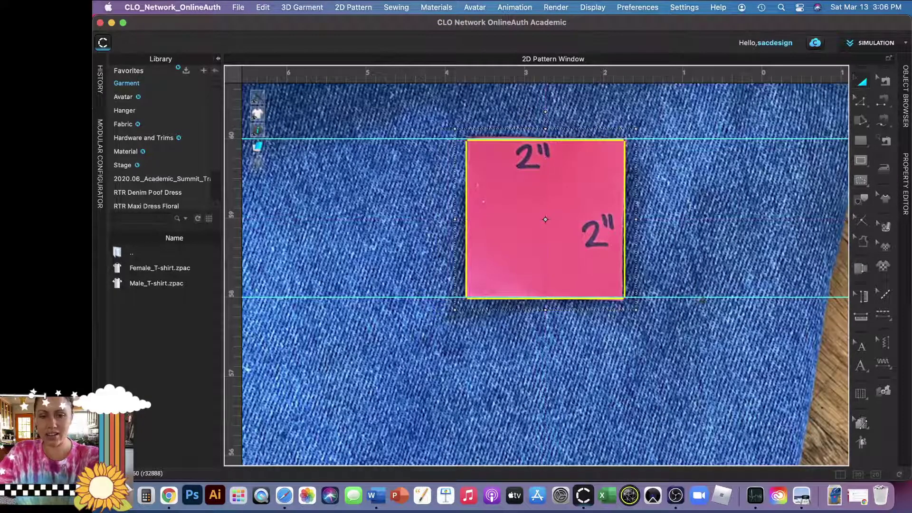
scroll(702, 301, "down", 1)
scroll(702, 302, "down", 1)
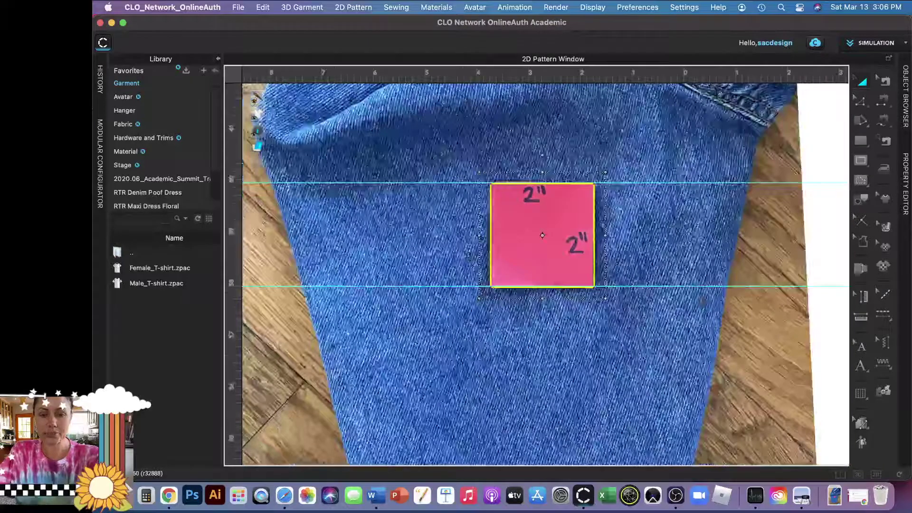
scroll(702, 301, "down", 2)
scroll(703, 302, "down", 1)
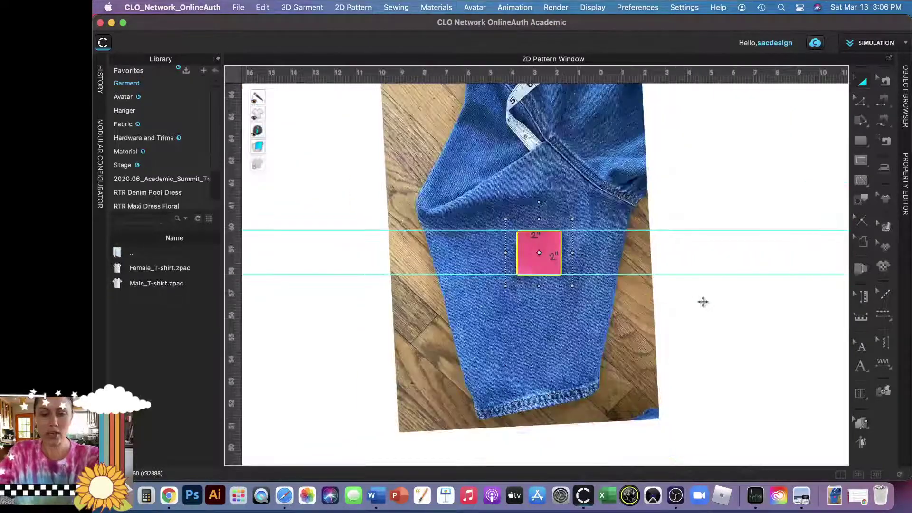
scroll(702, 301, "down", 1)
scroll(702, 301, "down", 1)
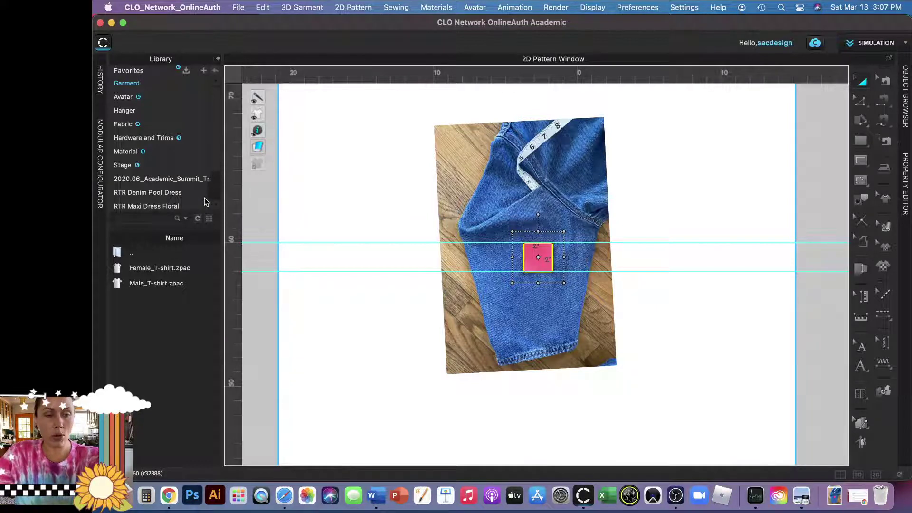
- Add a vertical guide through the sleeve photo, crossing both horizontal guides
mouse_move(230, 202)
left_mouse_down()
mouse_move(476, 214)
mouse_move(504, 244)
left_mouse_up()
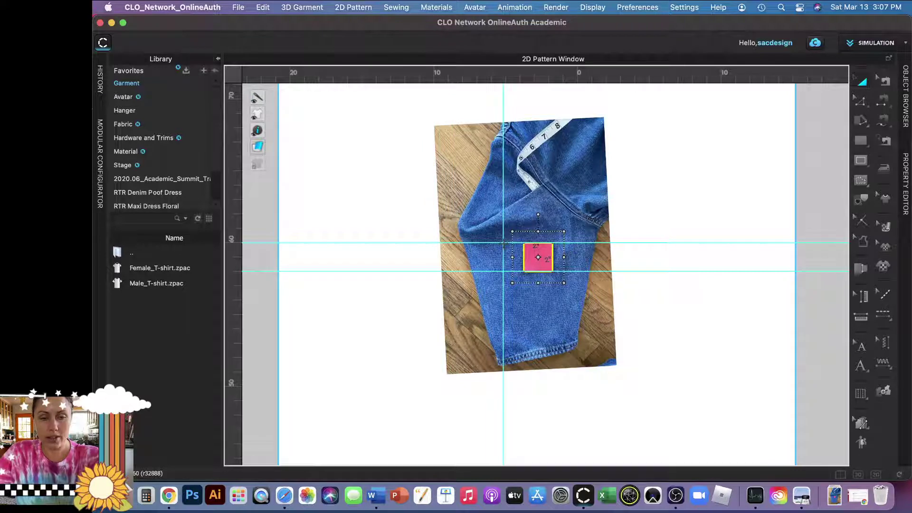
scroll(500, 255, "up", 3)
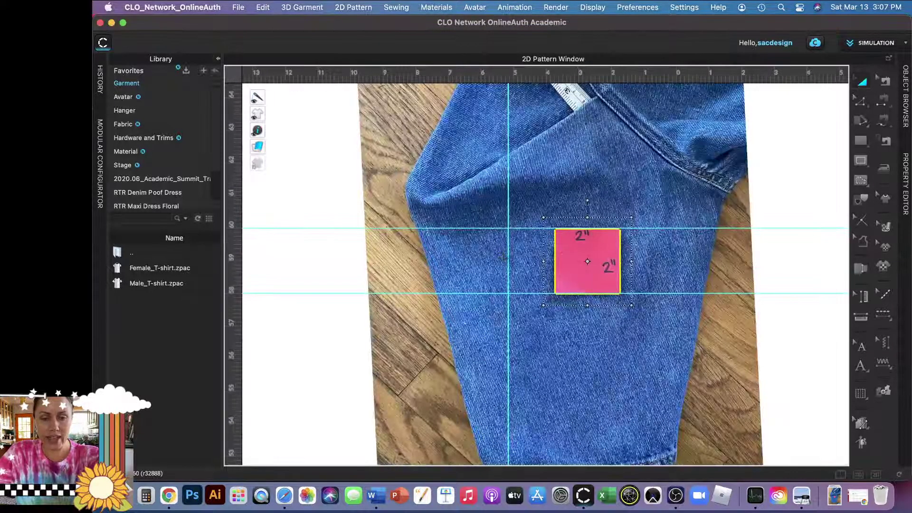
scroll(502, 270, "down", 1)
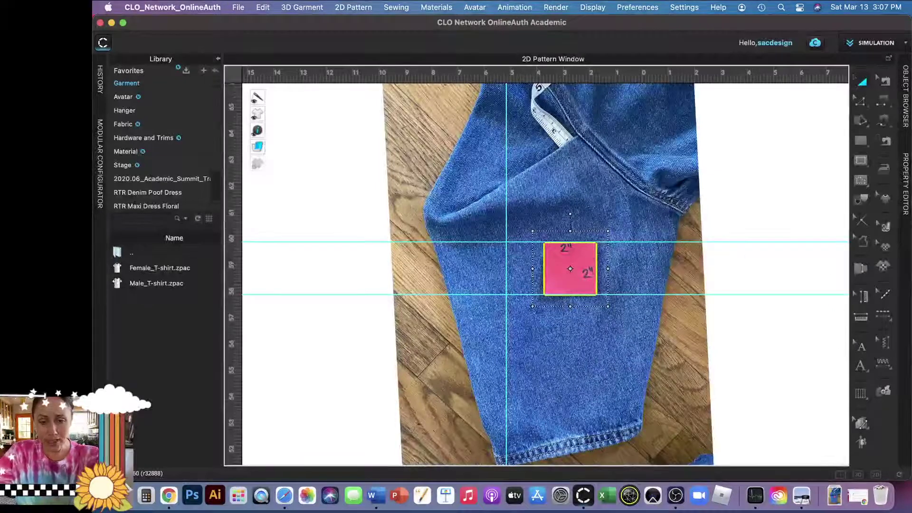
- Rotate the sleeve photo clockwise in several small turns, then shift it downward
left_click(885, 247)
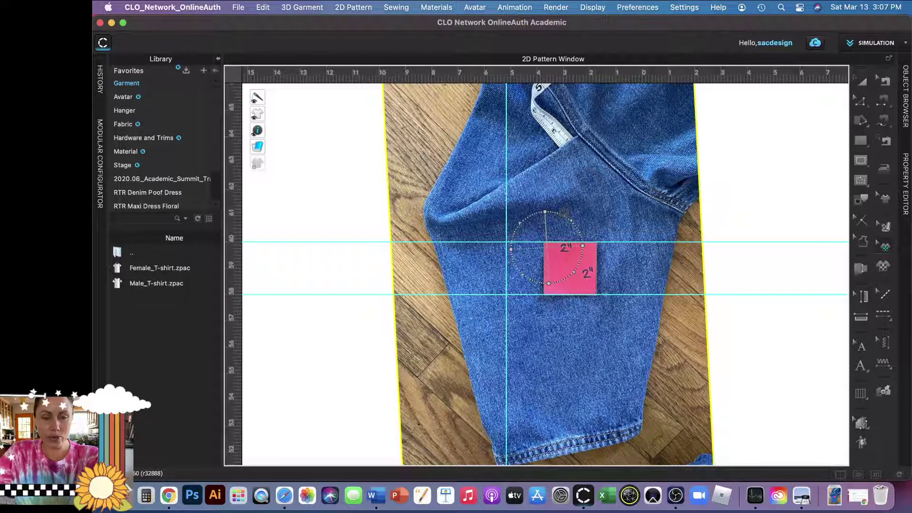
left_click_drag(564, 211, 569, 214)
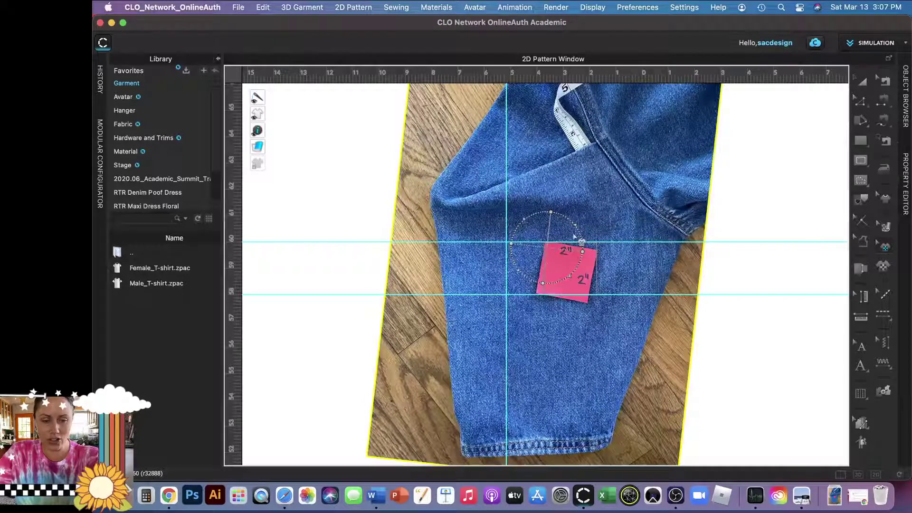
left_click_drag(563, 213, 573, 220)
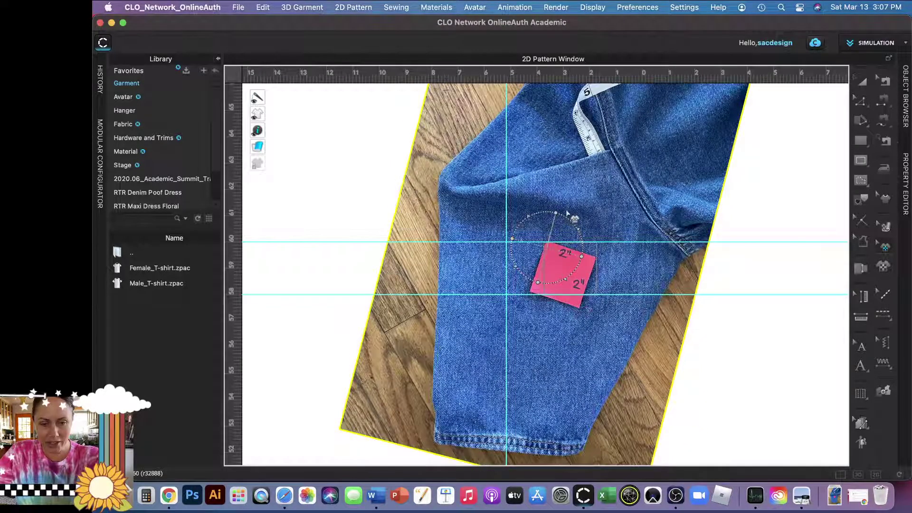
left_click_drag(553, 212, 575, 222)
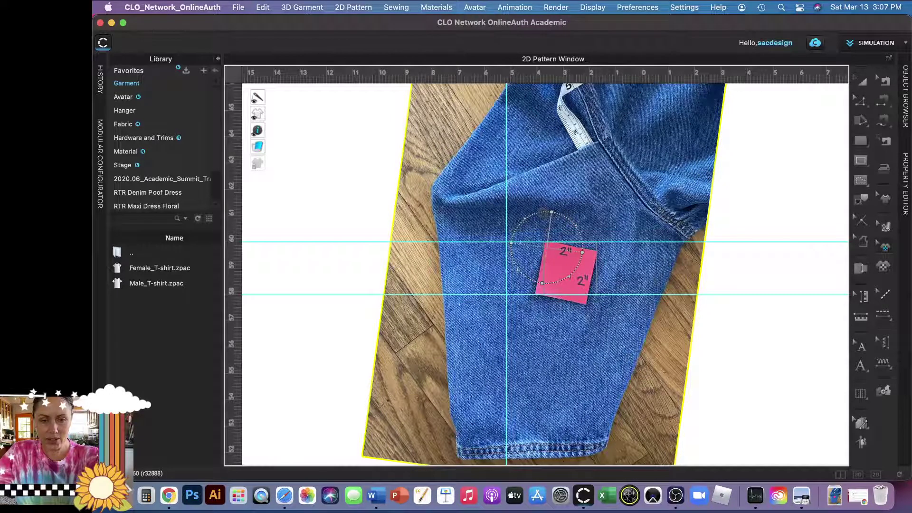
left_click_drag(549, 212, 554, 214)
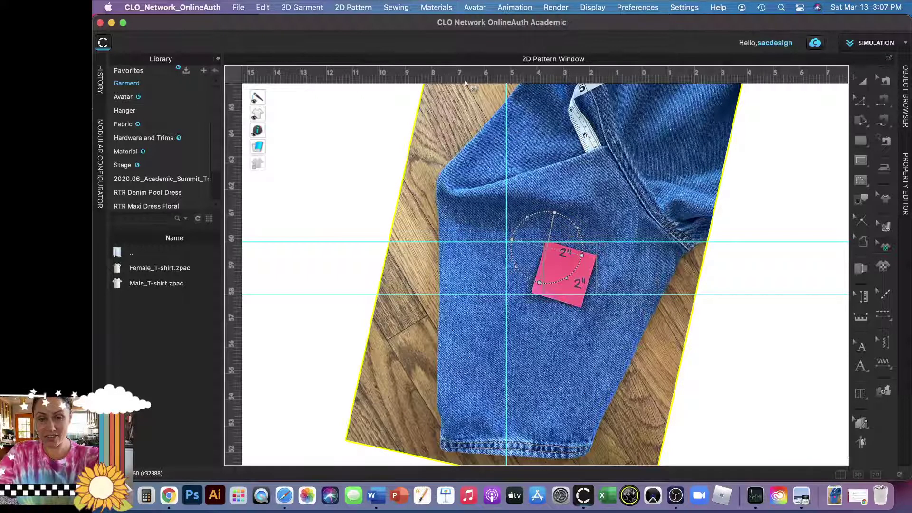
mouse_move(569, 230)
left_mouse_down()
mouse_move(463, 271)
mouse_move(720, 272)
left_mouse_up()
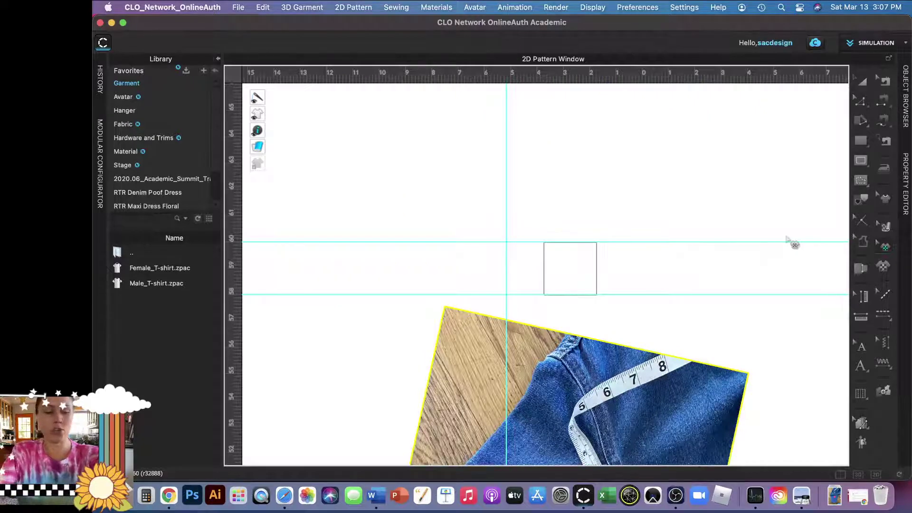
- Undo the photo shift, add a horizontal guide near the hem, and slightly adjust rotation
key("super+z")
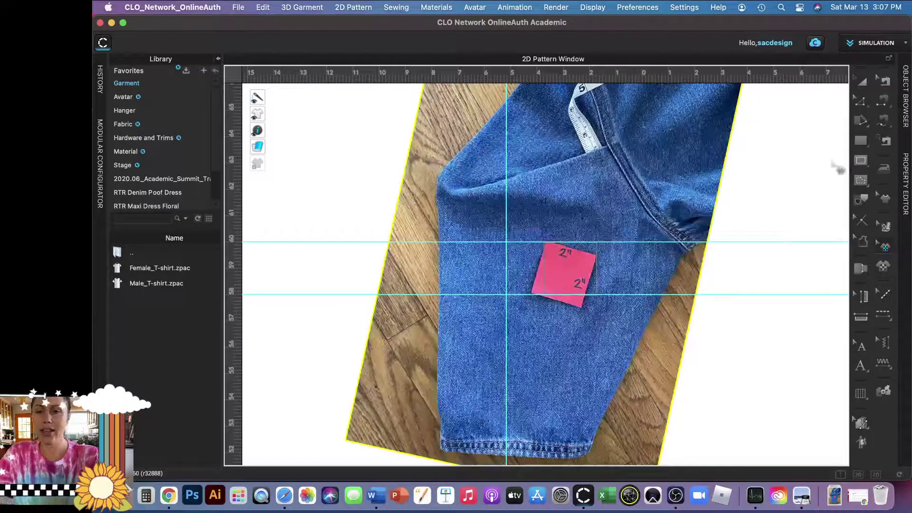
left_click(863, 84)
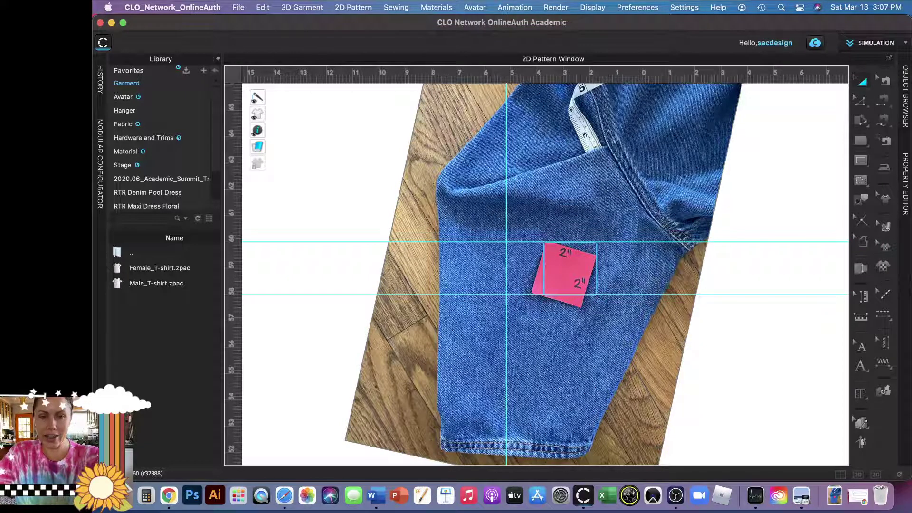
left_click_drag(595, 74, 614, 458)
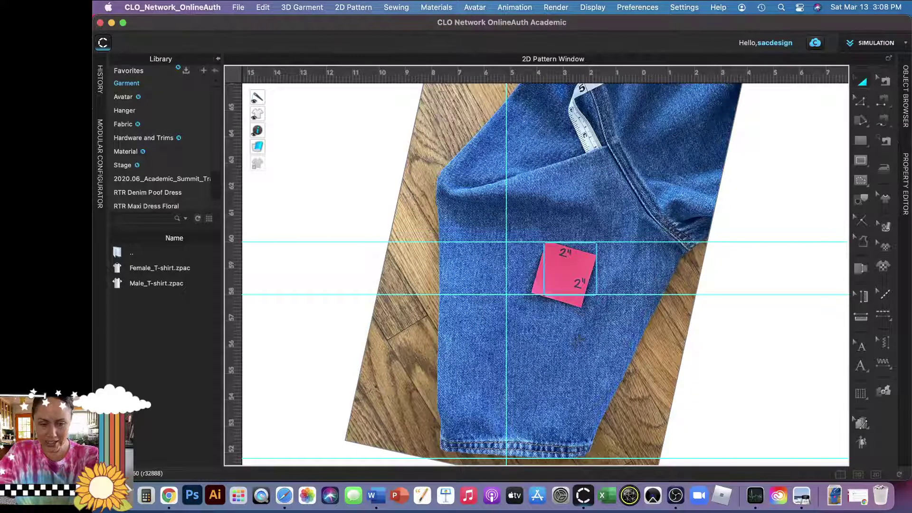
left_click(883, 246)
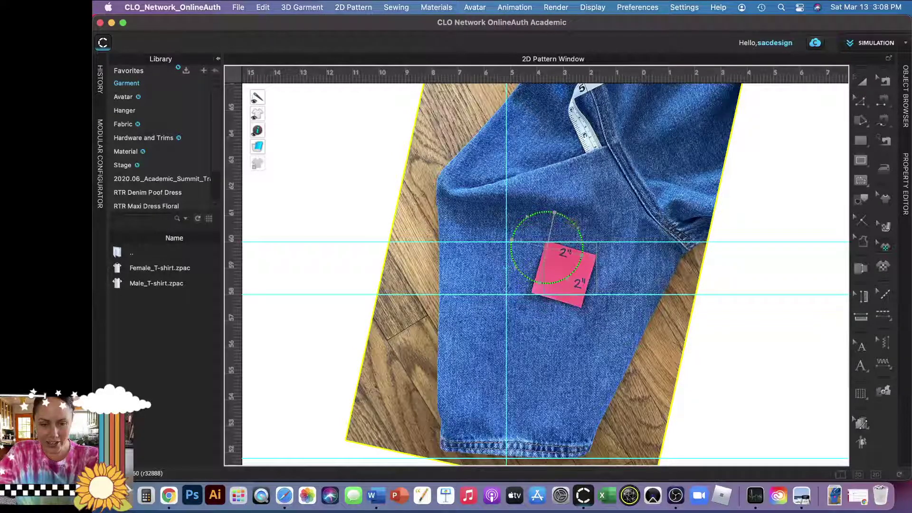
left_click_drag(553, 212, 551, 212)
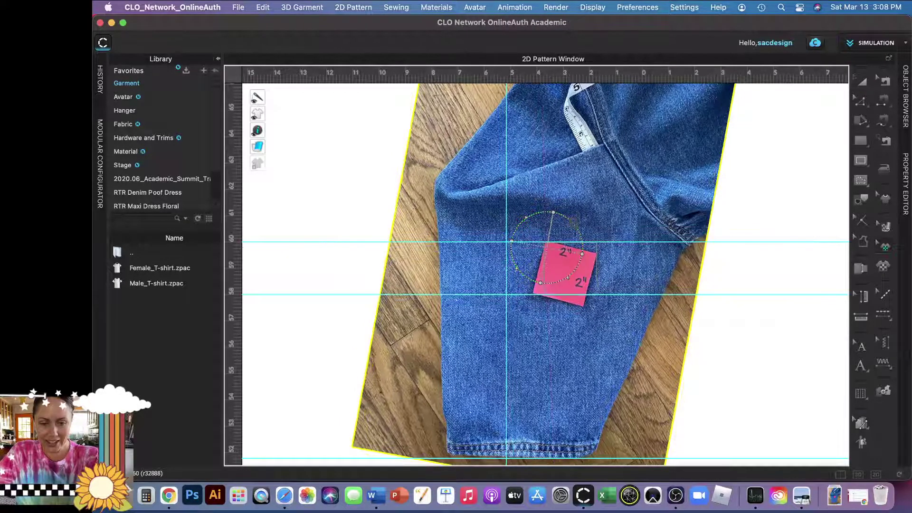